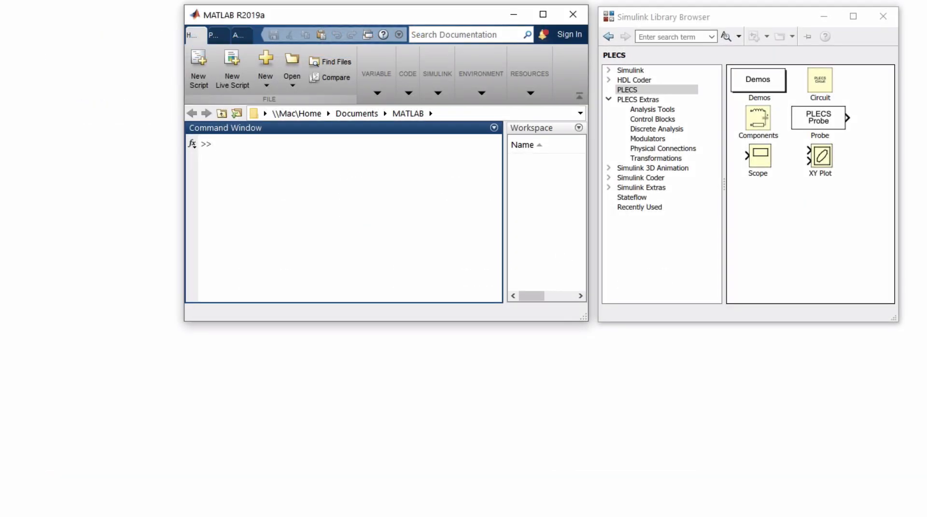
# Run plecslib in the Command Window to open the PLECS block library.
pyautogui.write('plecslib')
pyautogui.press('Return')
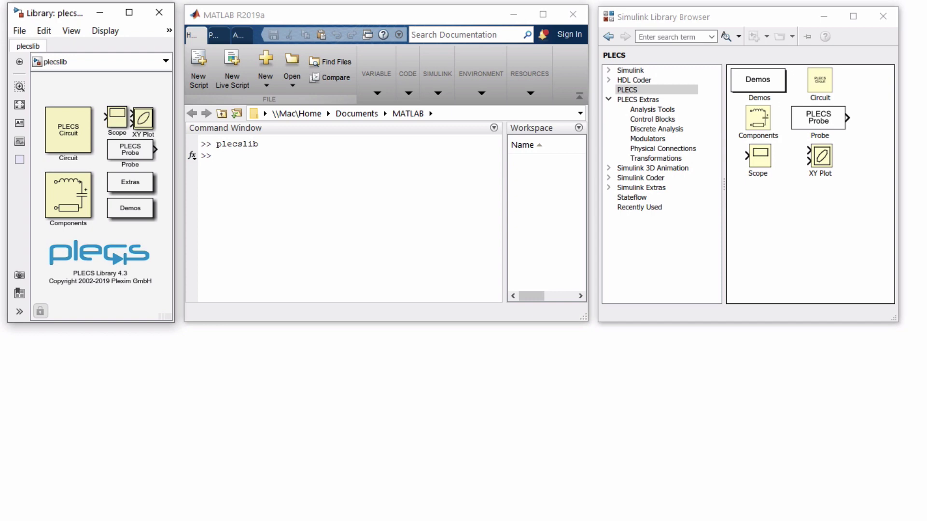
pyautogui.click(85, 147)
# Open the Components library browser at Electrical › Passive Components.
pyautogui.click(70, 196)
pyautogui.doubleClick(70, 196)
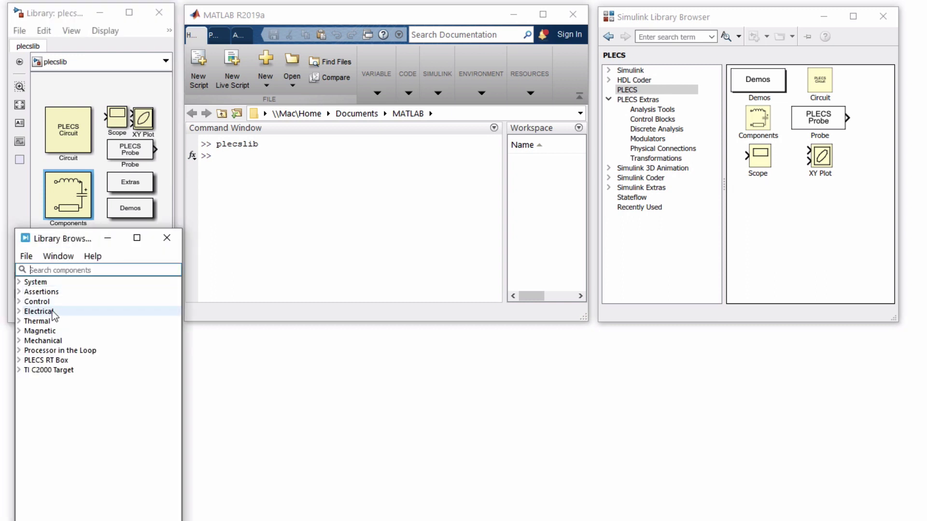
pyautogui.click(19, 312)
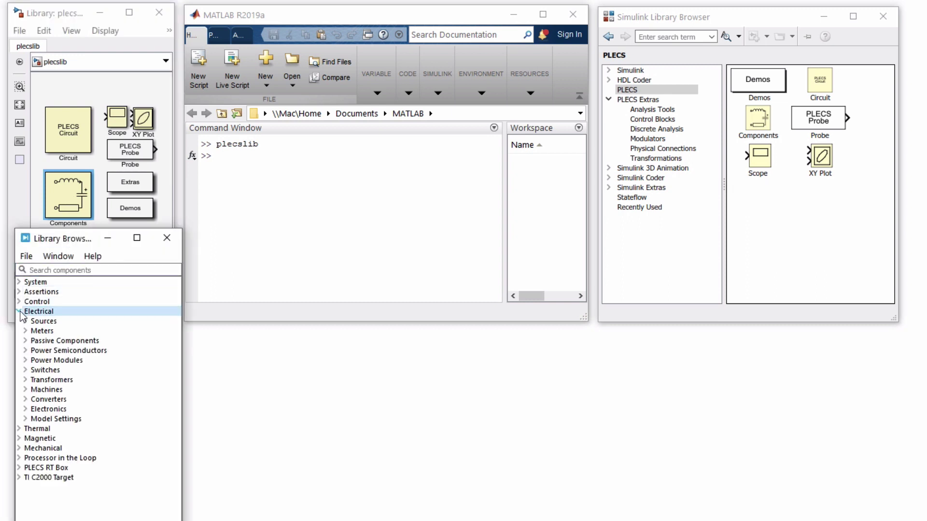
pyautogui.click(25, 341)
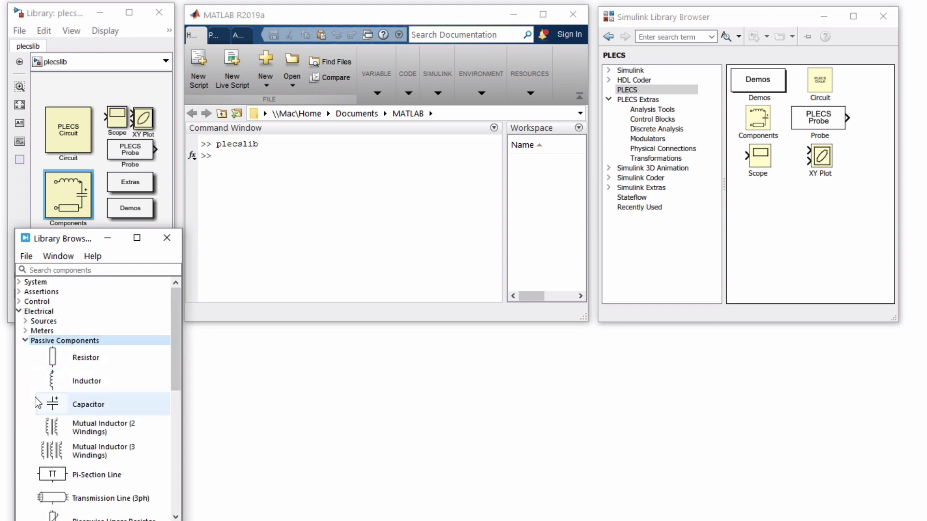
pyautogui.click(635, 90)
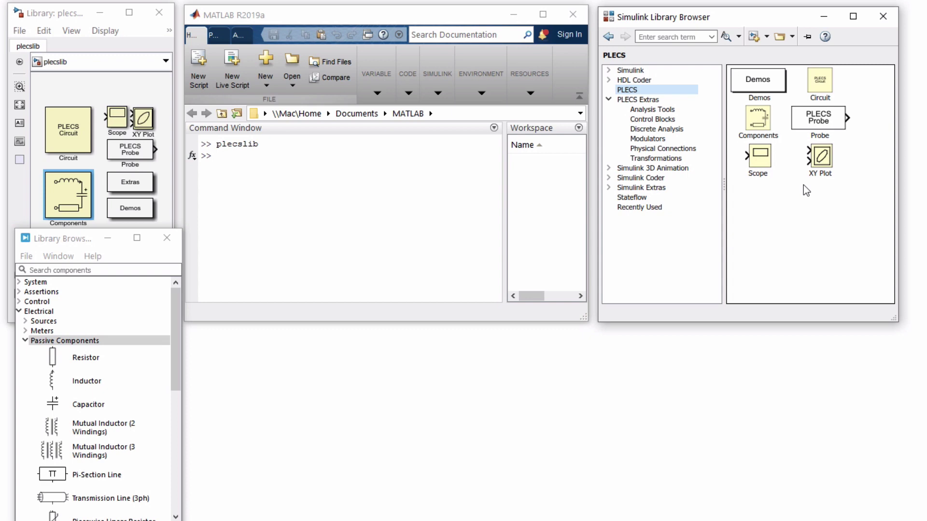
# Start a new blank Simulink model and drop a PLECS Circuit block into it.
pyautogui.click(754, 36)
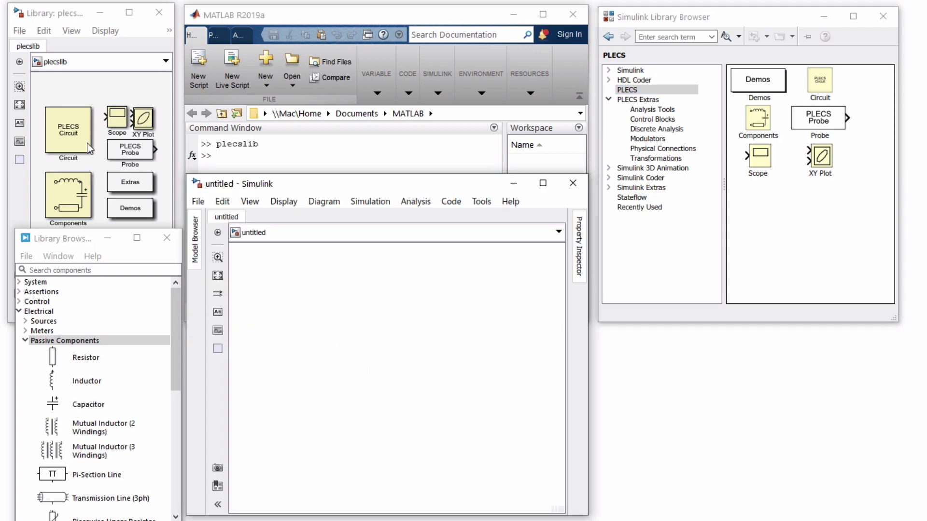
pyautogui.moveTo(82, 143); pyautogui.dragTo(397, 370)
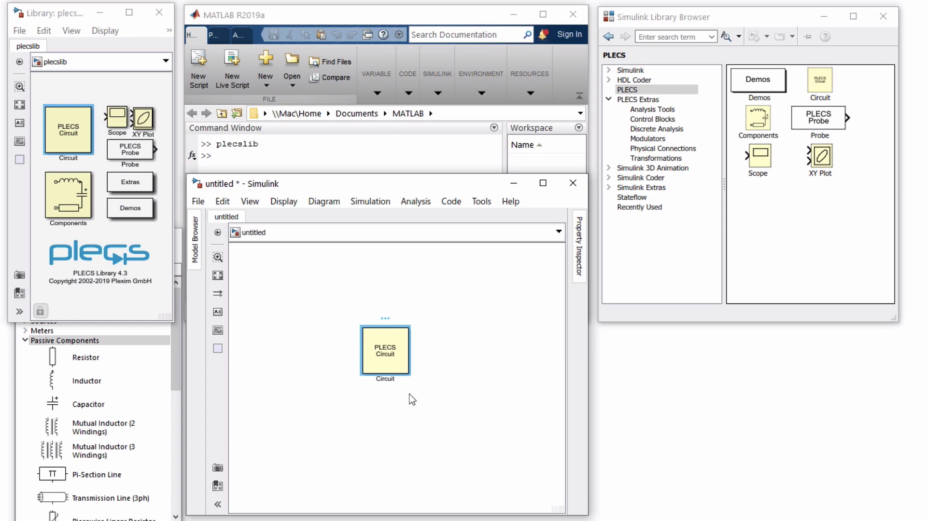
# Open the Circuit block's empty schematic and try adding a Simulink Constant block.
pyautogui.doubleClick(398, 369)
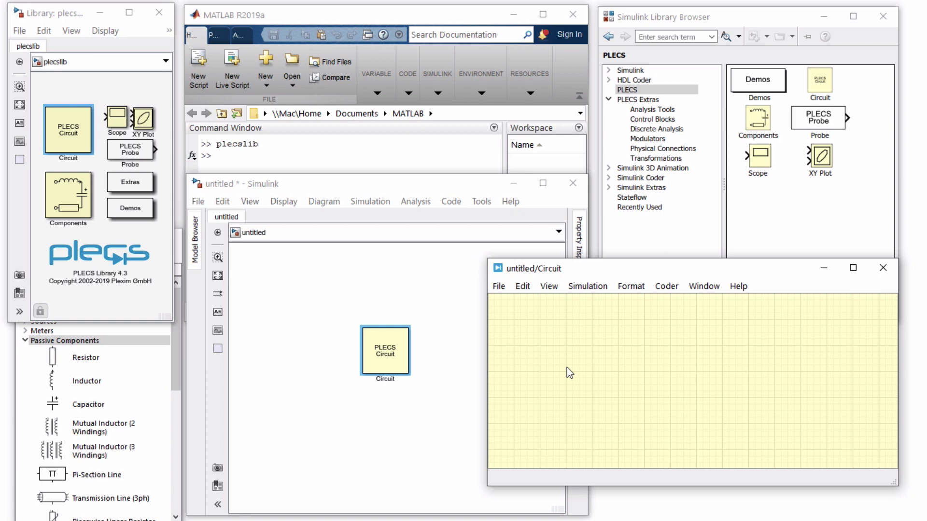
pyautogui.click(99, 343)
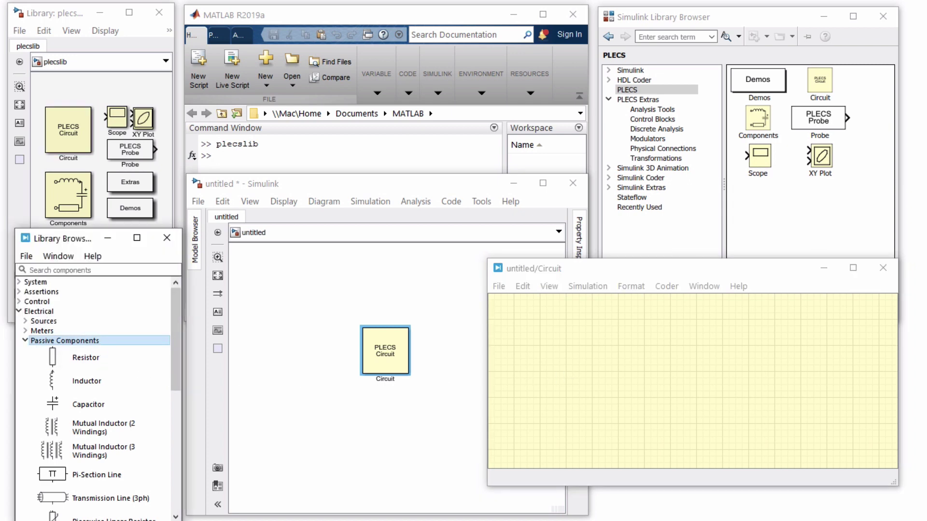
pyautogui.click(652, 72)
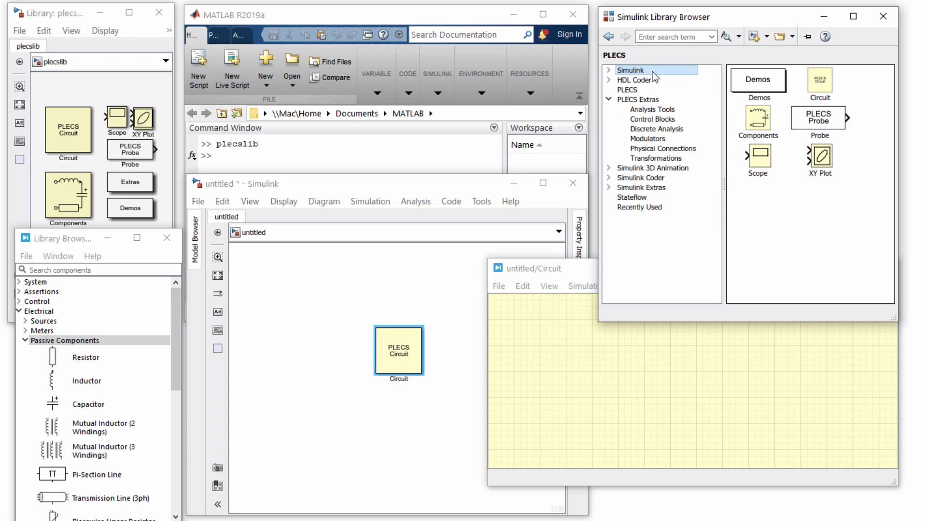
pyautogui.doubleClick(754, 92)
pyautogui.moveTo(762, 126); pyautogui.dragTo(626, 375)
pyautogui.moveTo(53, 357); pyautogui.dragTo(264, 361)
# Copy the Scope, XY Plot and Probe blocks from the System category into the model.
pyautogui.click(19, 281)
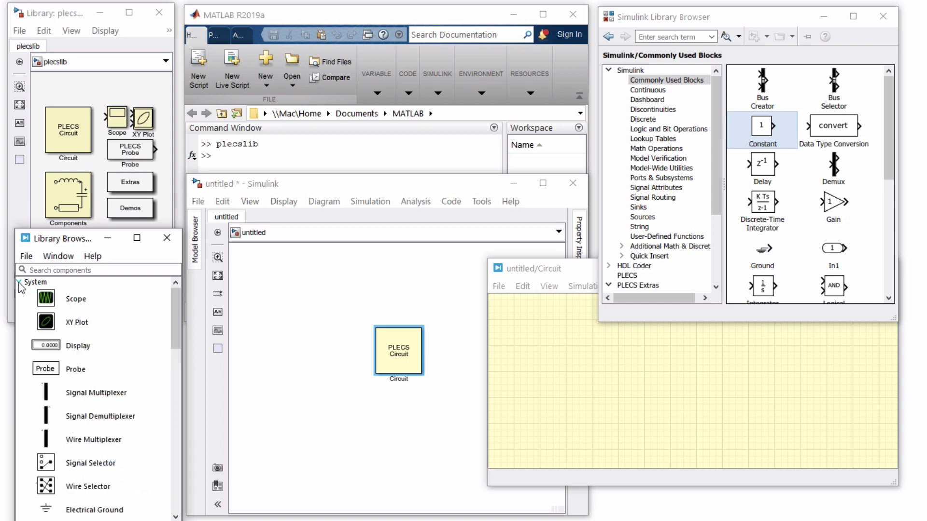
pyautogui.click(50, 298)
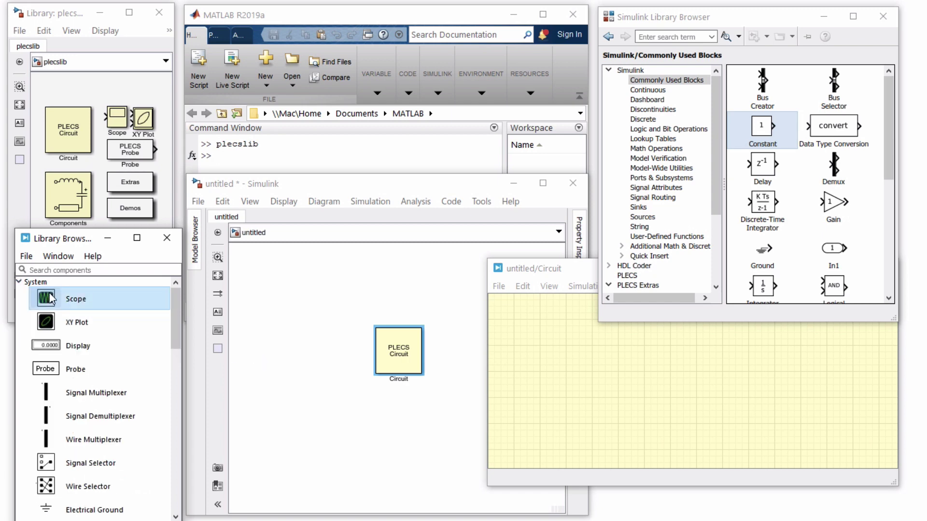
pyautogui.click(53, 324)
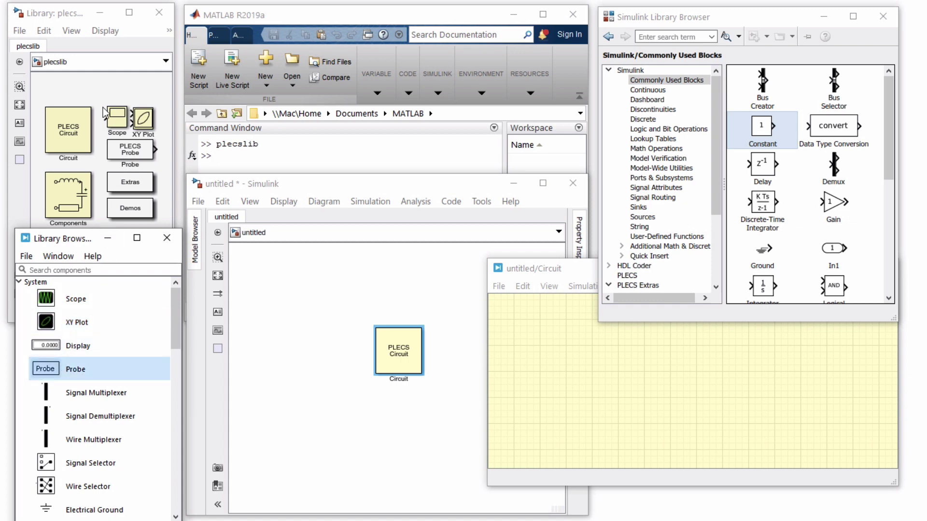
pyautogui.moveTo(102, 97); pyautogui.dragTo(157, 160)
pyautogui.moveTo(117, 124); pyautogui.dragTo(291, 286)
pyautogui.click(349, 290)
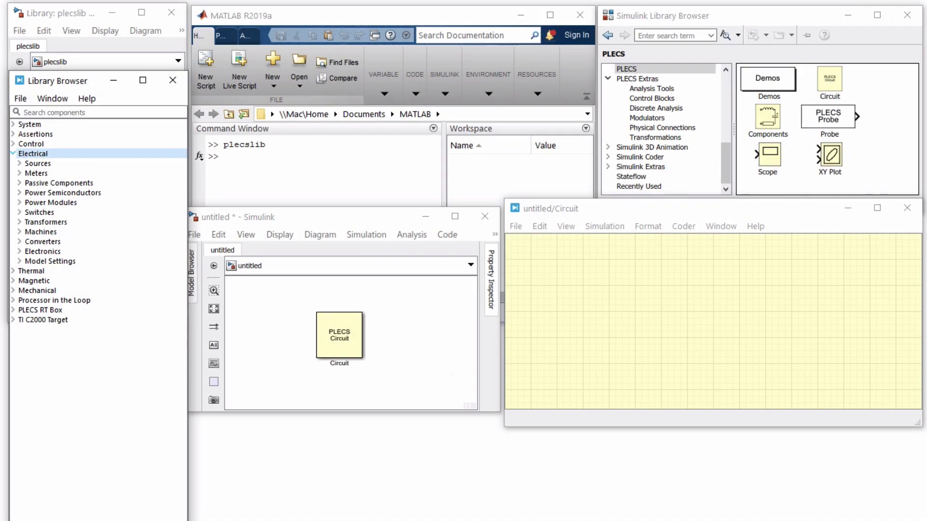
# Expand the Sources, Meters, Passive Components and Power Semiconductors categories in the library browser.
pyautogui.click(18, 163)
pyautogui.click(19, 164)
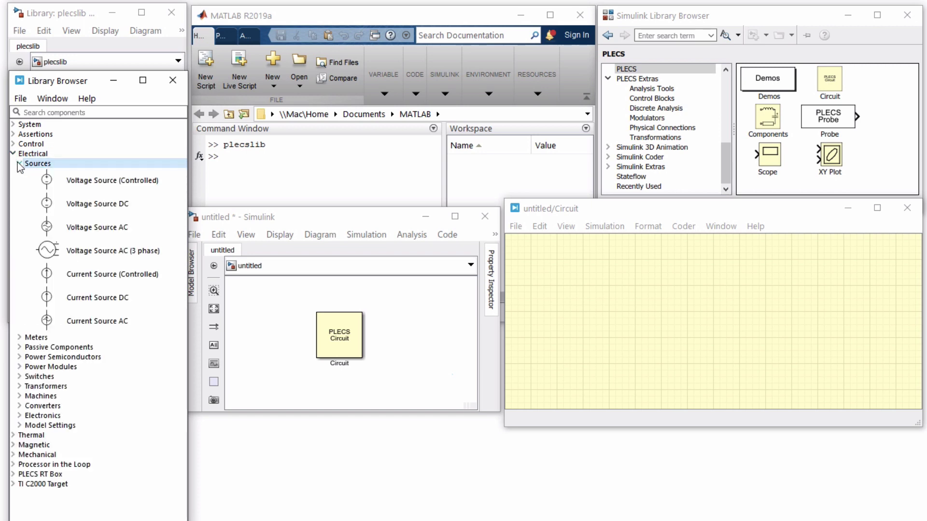
pyautogui.click(19, 337)
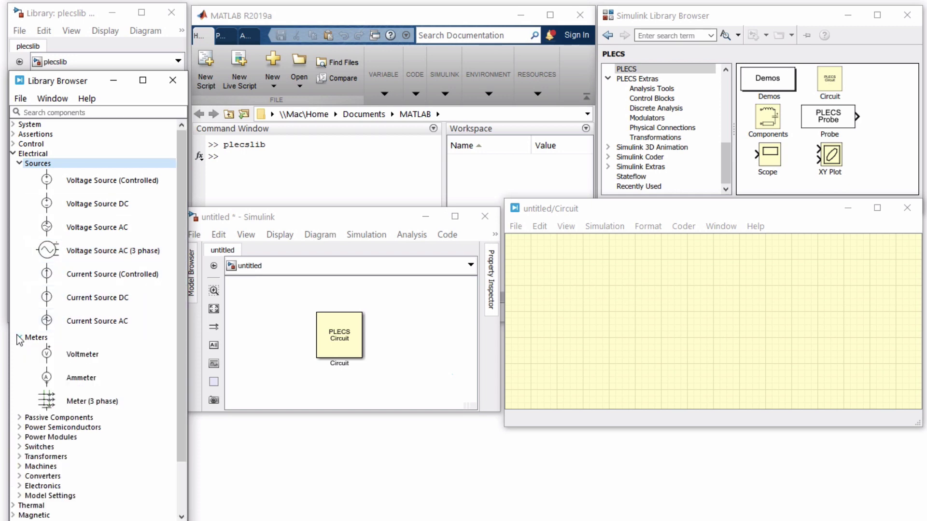
pyautogui.click(19, 418)
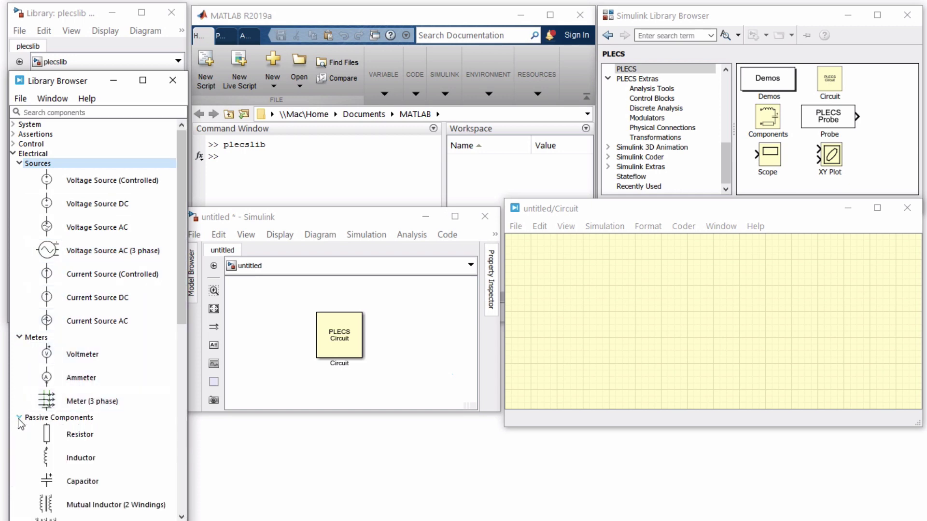
pyautogui.scroll(-7, 20, 424)
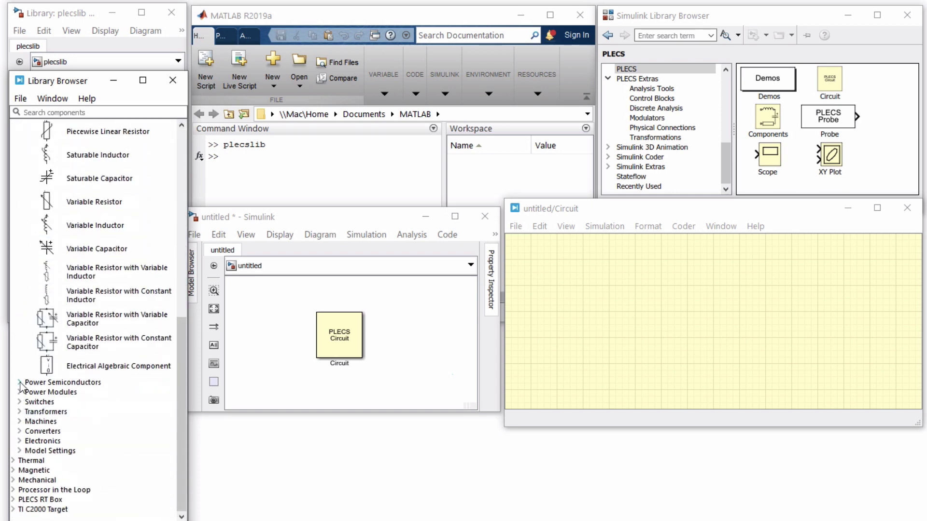
pyautogui.click(19, 382)
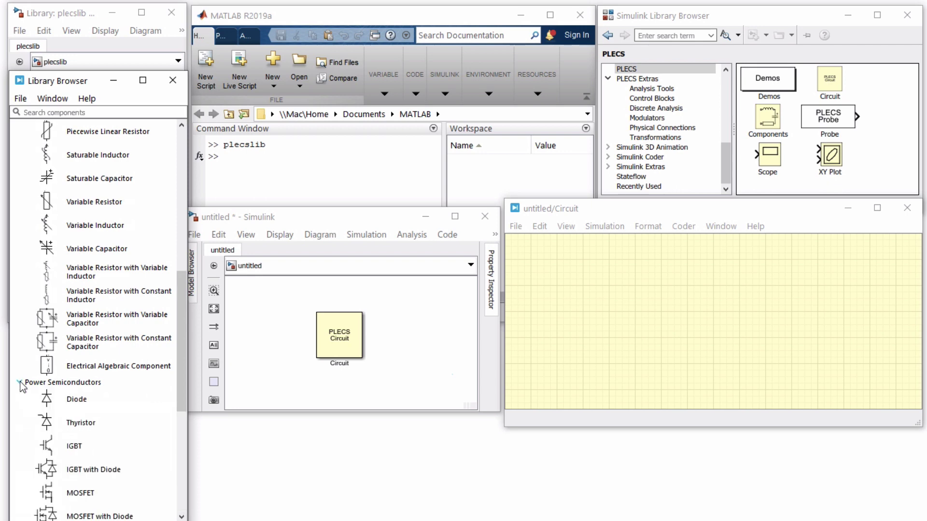
pyautogui.scroll(10, 21, 386)
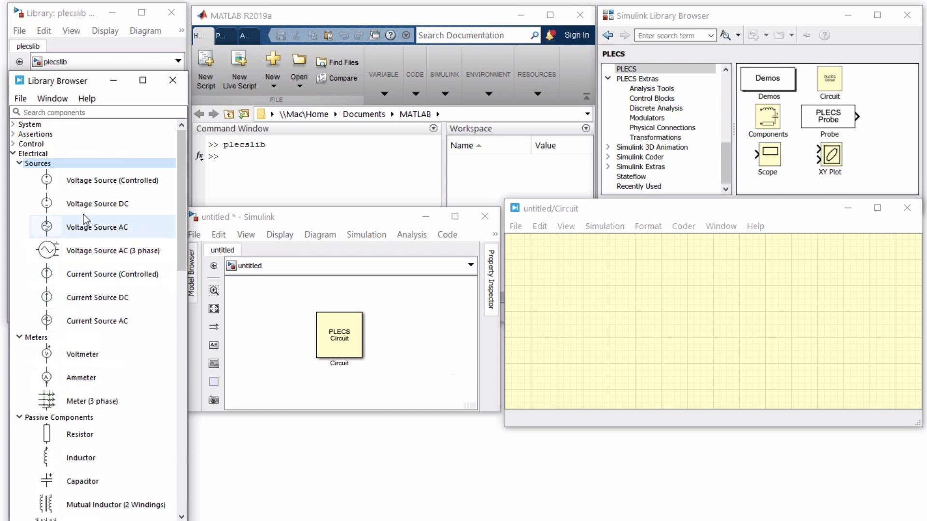
# Place a DC voltage source, resistor, inductor and capacitor on the schematic.
pyautogui.click(139, 210)
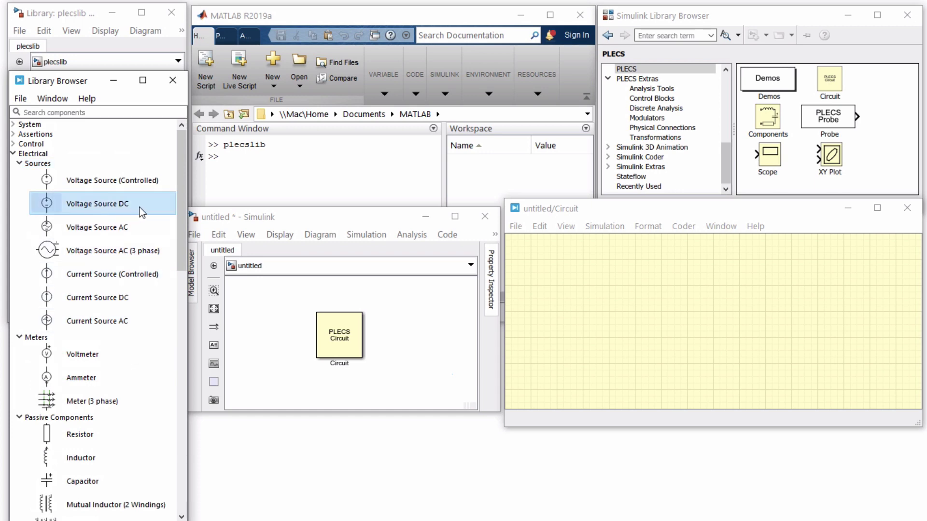
pyautogui.moveTo(146, 203); pyautogui.dragTo(546, 326)
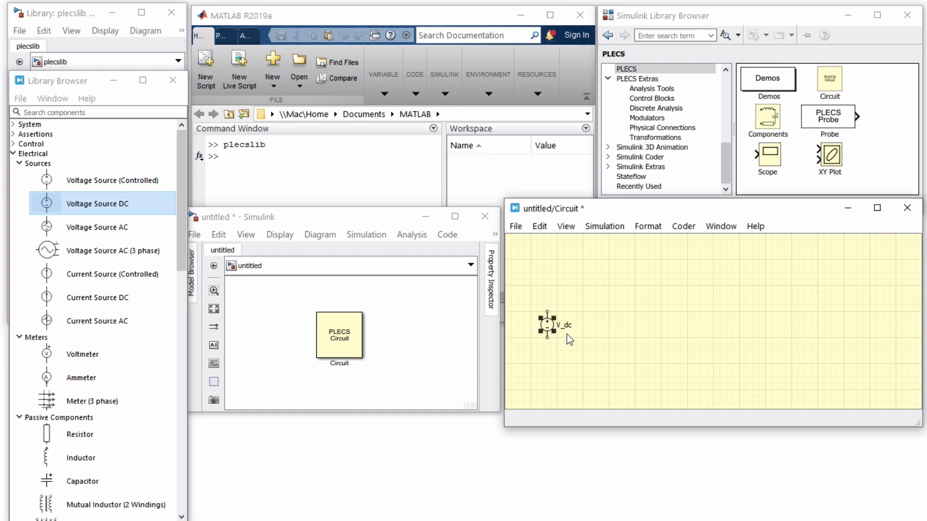
pyautogui.moveTo(163, 429); pyautogui.dragTo(839, 329)
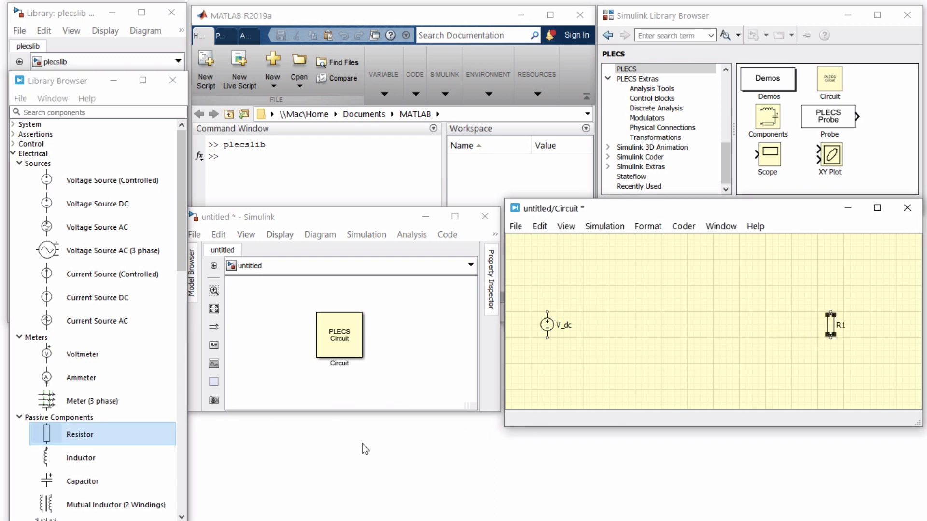
pyautogui.moveTo(80, 457); pyautogui.dragTo(681, 278)
pyautogui.moveTo(82, 481); pyautogui.dragTo(785, 335)
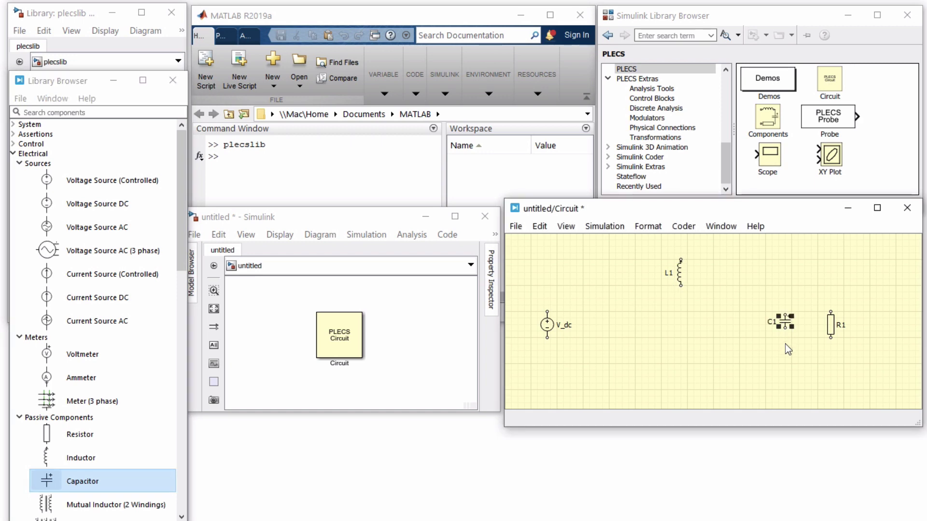
# Rotate inductor L1 so it lies horizontally.
pyautogui.click(681, 281)
pyautogui.click(656, 231)
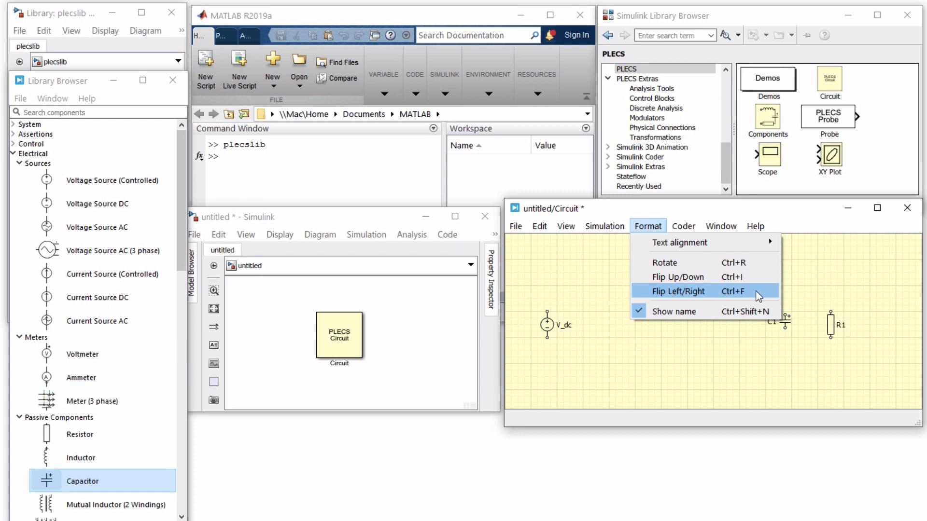
pyautogui.click(753, 265)
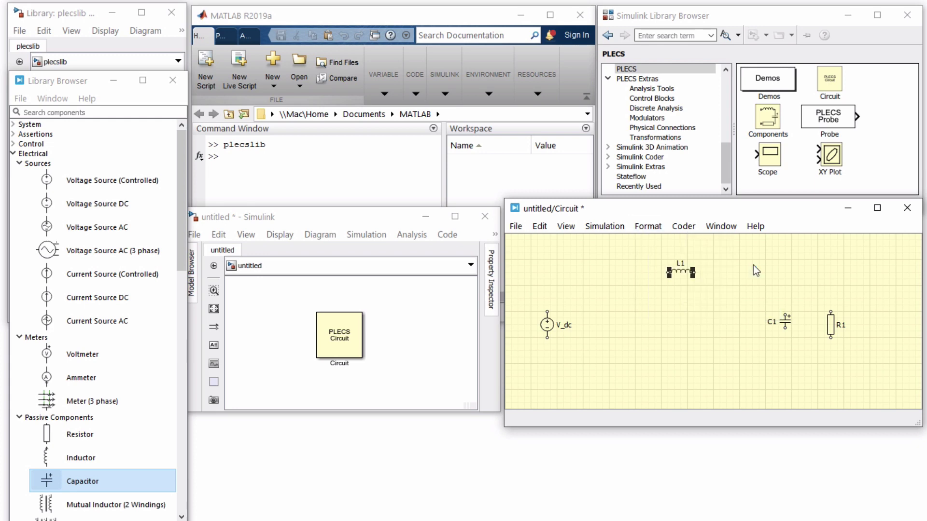
# Set inductor L1 to 25e-3 and show the value on the schematic.
pyautogui.doubleClick(691, 275)
pyautogui.click(687, 287)
pyautogui.doubleClick(686, 287)
pyautogui.write('25e-3')
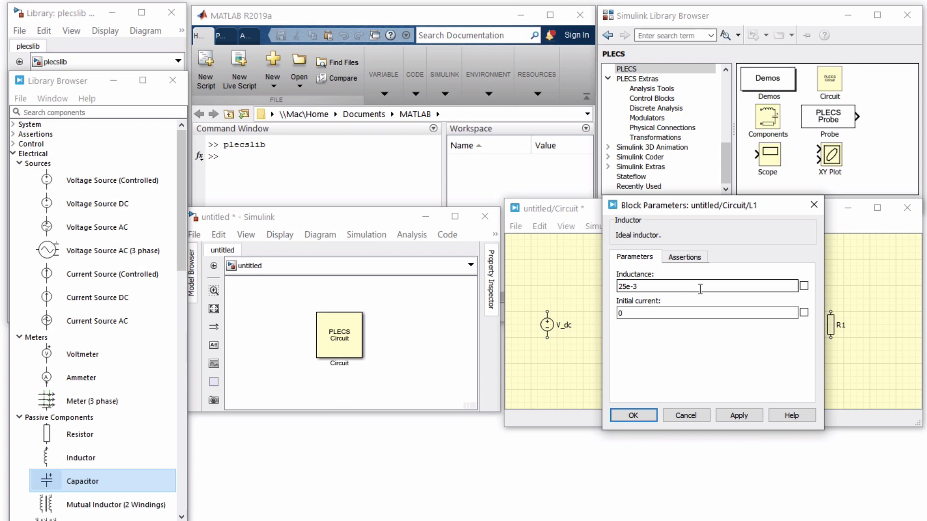
pyautogui.click(804, 287)
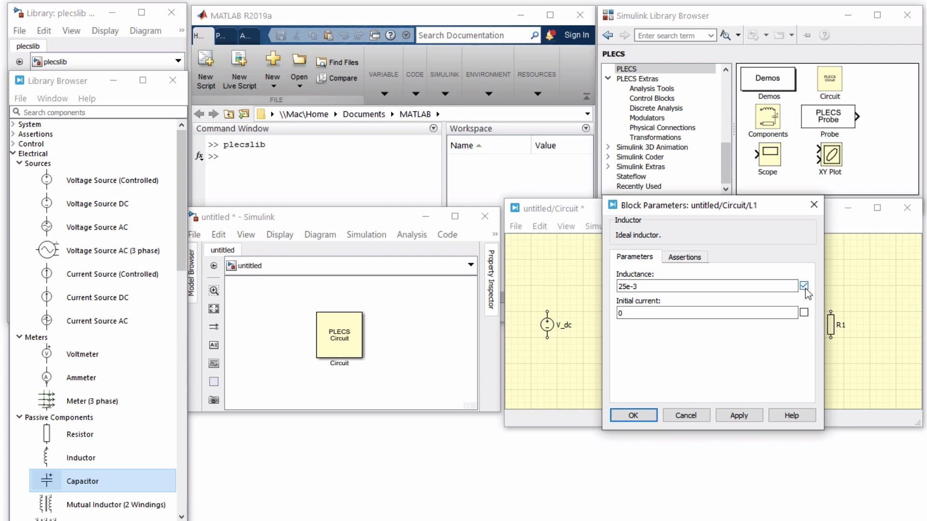
pyautogui.click(649, 413)
# Set capacitor C1 to 200e-6.
pyautogui.doubleClick(787, 322)
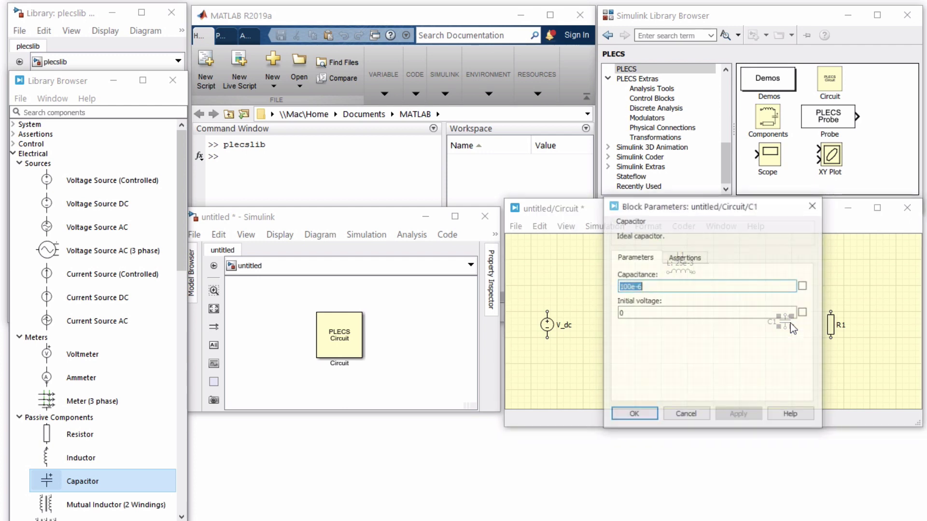
pyautogui.click(761, 286)
pyautogui.doubleClick(761, 286)
pyautogui.write('200e-6')
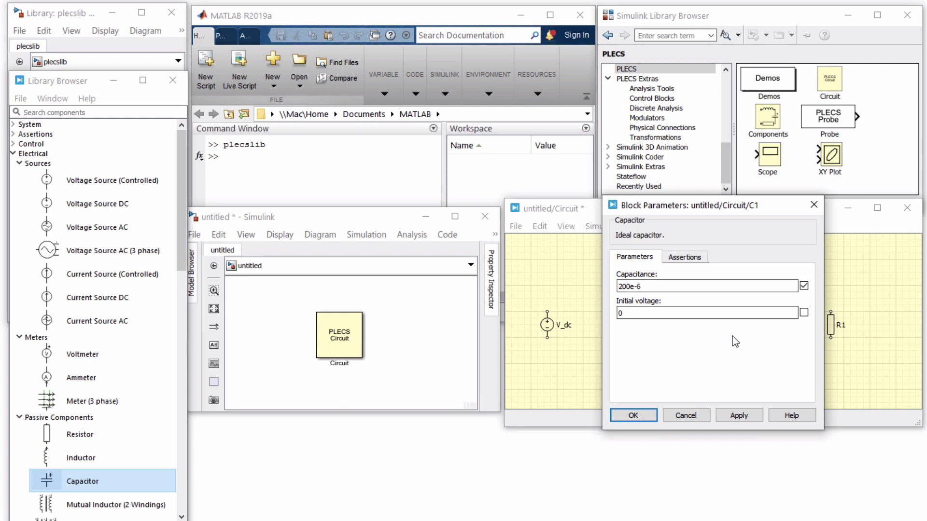
pyautogui.click(645, 415)
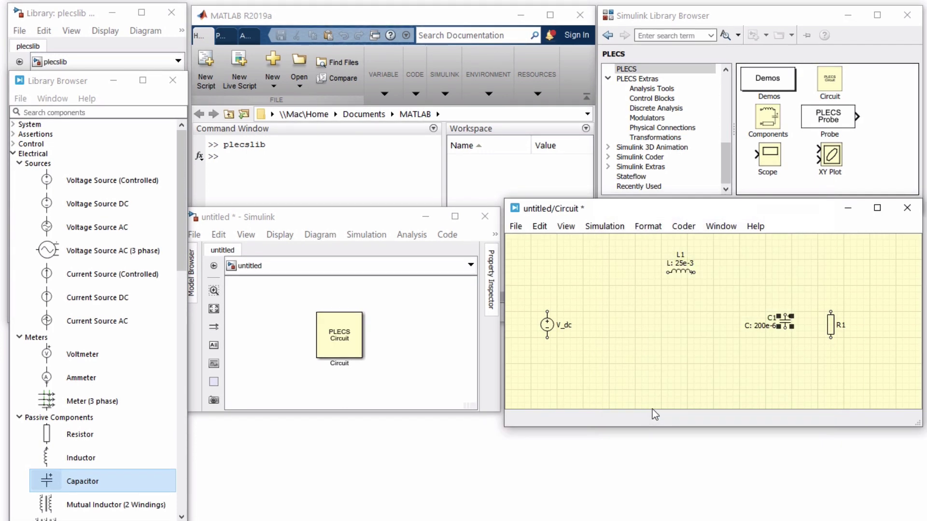
# Set load resistor R1 to 2.
pyautogui.doubleClick(830, 328)
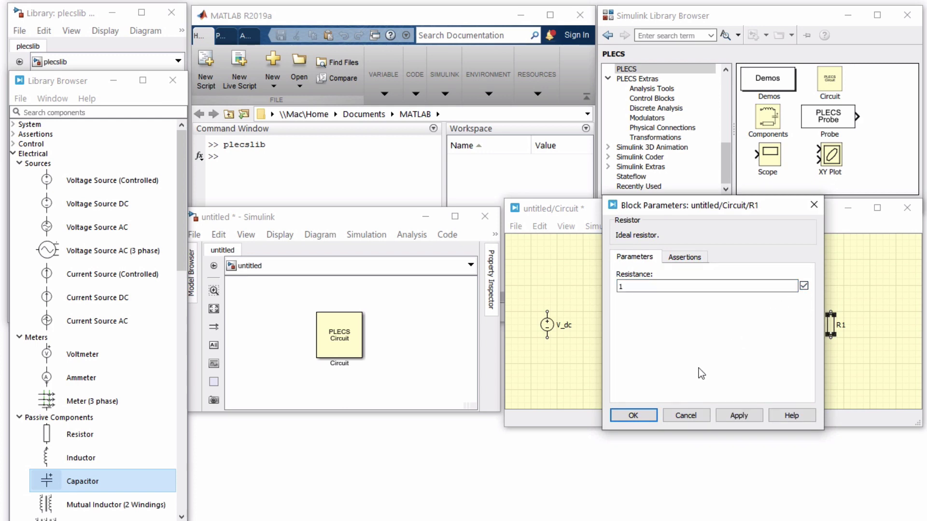
pyautogui.click(645, 415)
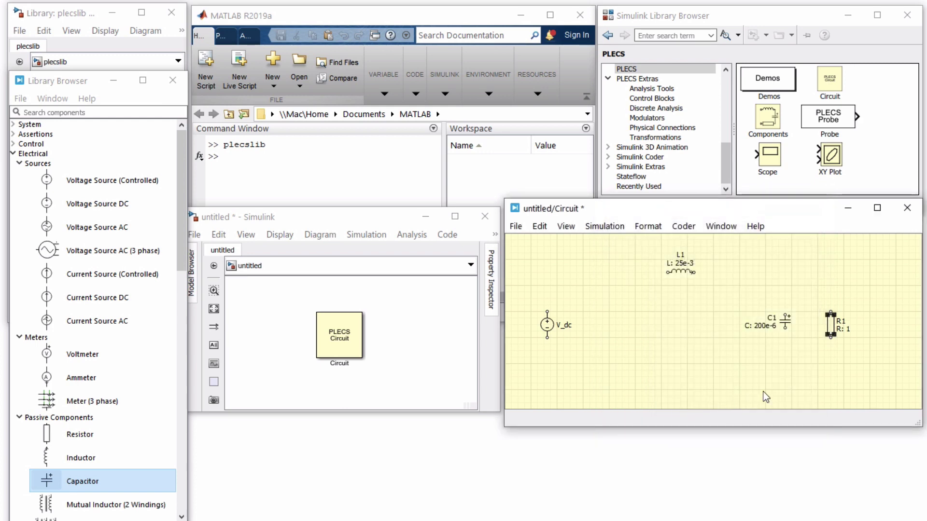
pyautogui.click(848, 331)
# Set the DC source voltage to v_in and show it on the schematic.
pyautogui.doubleClick(548, 326)
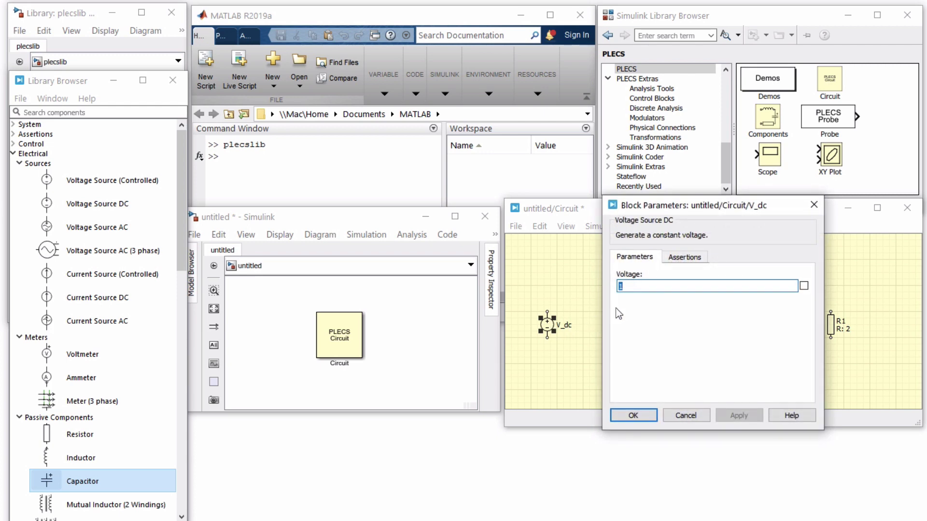
pyautogui.write('v_')
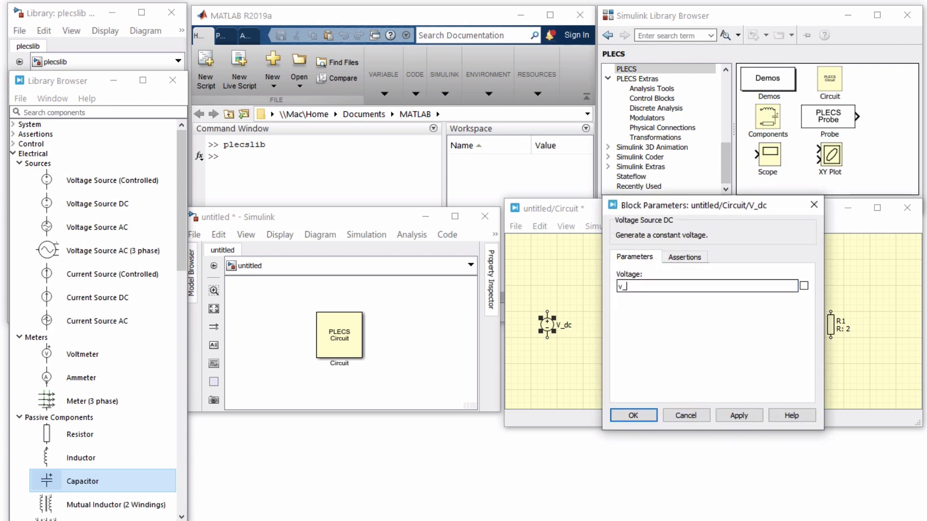
pyautogui.write('in')
pyautogui.click(801, 287)
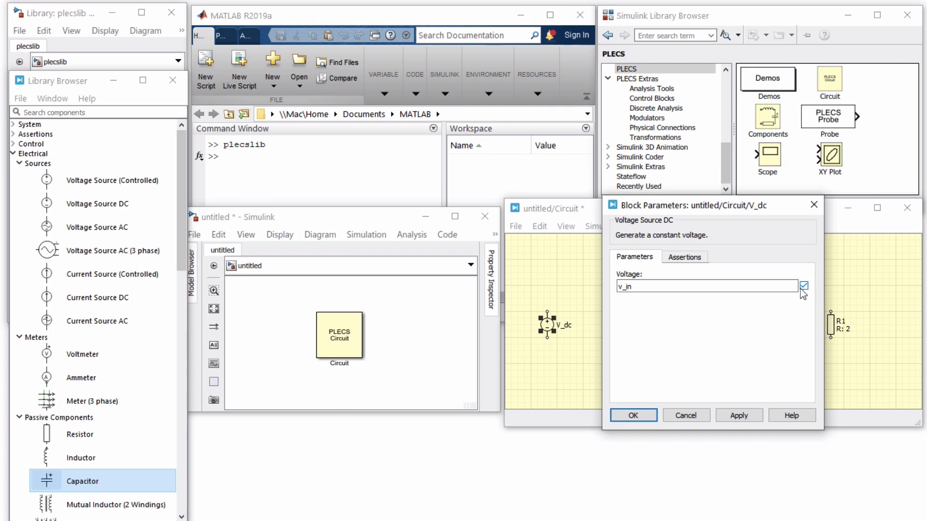
pyautogui.click(642, 414)
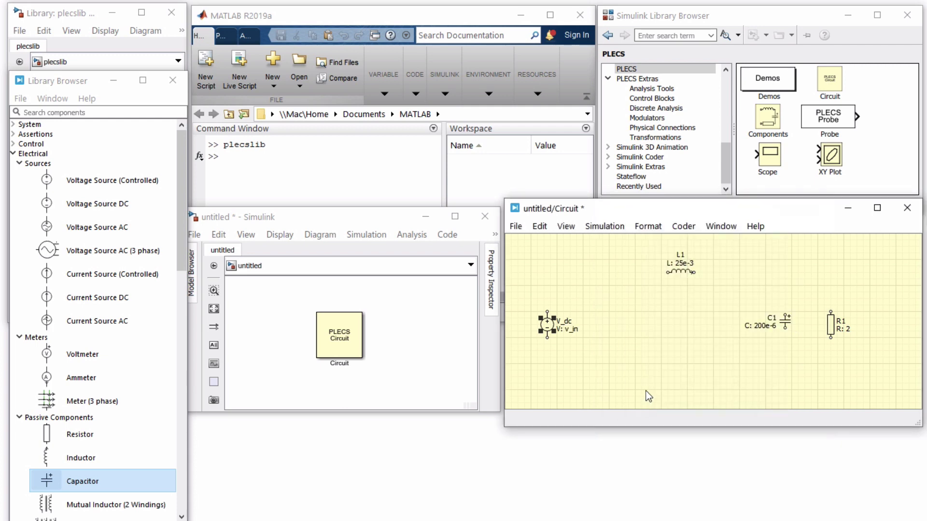
# Place a voltmeter and an ammeter in the circuit, flipping the ammeter.
pyautogui.moveTo(82, 354); pyautogui.dragTo(885, 330)
pyautogui.moveTo(82, 378); pyautogui.dragTo(586, 273)
pyautogui.hotkey('ctrl', 'r')
pyautogui.hotkey('ctrl', 'r')
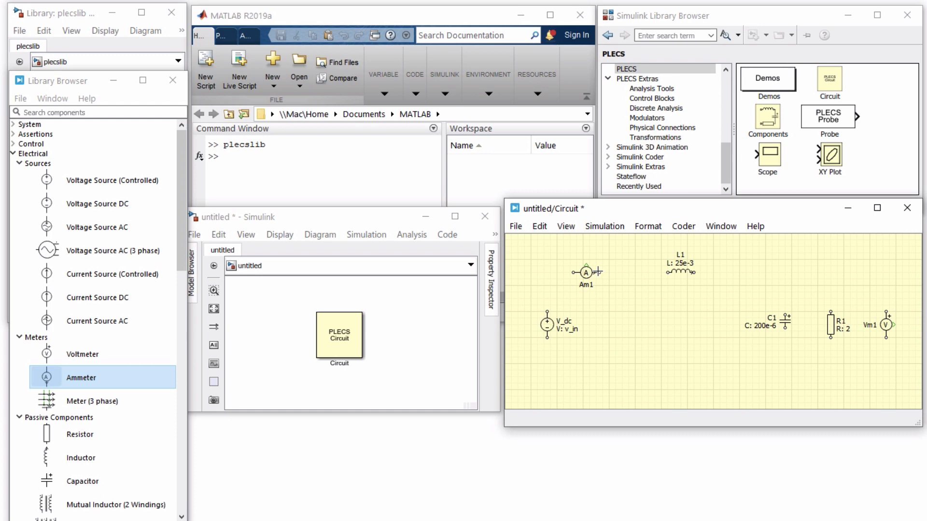
# Wire the ammeter to inductor L1 and L1 to capacitor C1.
pyautogui.moveTo(597, 272); pyautogui.dragTo(666, 274)
pyautogui.moveTo(665, 274); pyautogui.dragTo(666, 274)
pyautogui.click(692, 279)
pyautogui.moveTo(785, 319)
pyautogui.moveTo(785, 319); pyautogui.dragTo(785, 318)
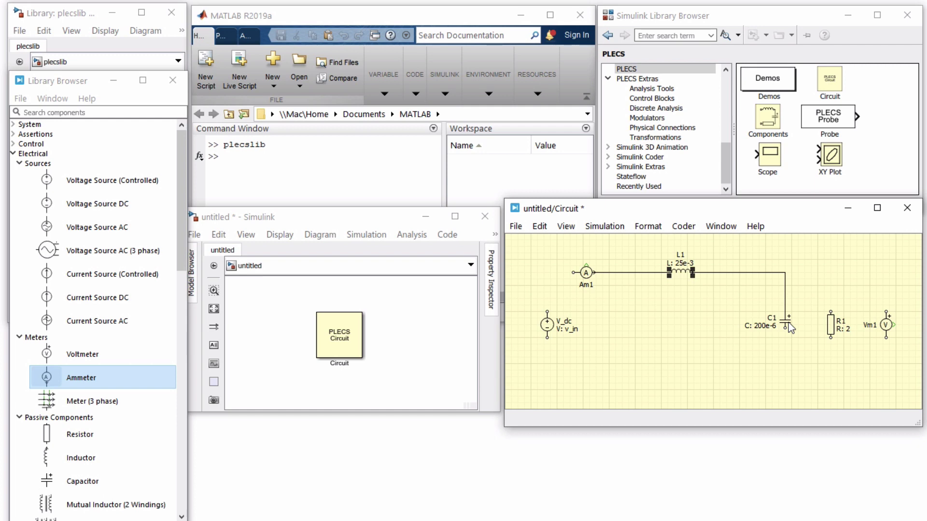
# Wire R1 onto the inductor–capacitor node and branch that node to the voltmeter.
pyautogui.click(828, 307)
pyautogui.moveTo(828, 307); pyautogui.dragTo(791, 273)
pyautogui.moveTo(792, 274); pyautogui.dragTo(787, 273)
pyautogui.moveTo(830, 283); pyautogui.dragTo(856, 283)
pyautogui.moveTo(855, 282); pyautogui.dragTo(573, 273)
# Close the bottom return wire and draw an output signal from Vm1.
pyautogui.moveTo(784, 328); pyautogui.dragTo(785, 364)
pyautogui.moveTo(831, 338); pyautogui.dragTo(830, 363)
pyautogui.moveTo(850, 283); pyautogui.dragTo(850, 273)
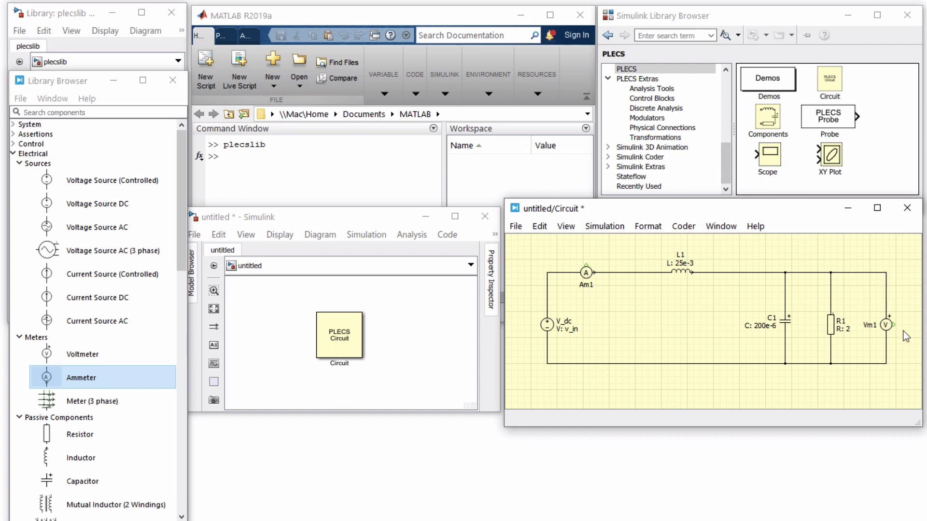
pyautogui.moveTo(895, 328); pyautogui.dragTo(912, 325)
# Search 'prob' and add a Probe to the circuit and a PLECS Probe to the Simulink model.
pyautogui.click(159, 113)
pyautogui.write('prob')
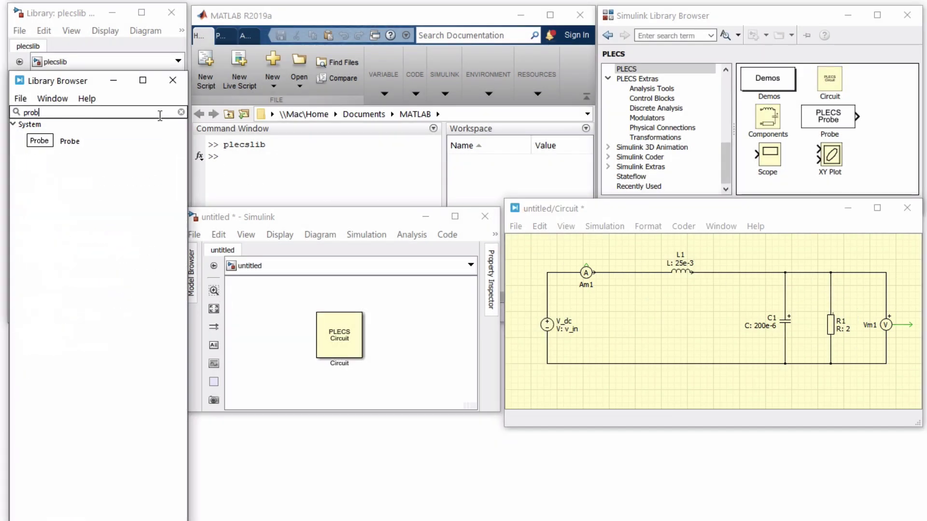
pyautogui.moveTo(62, 139); pyautogui.dragTo(752, 258)
pyautogui.click(644, 212)
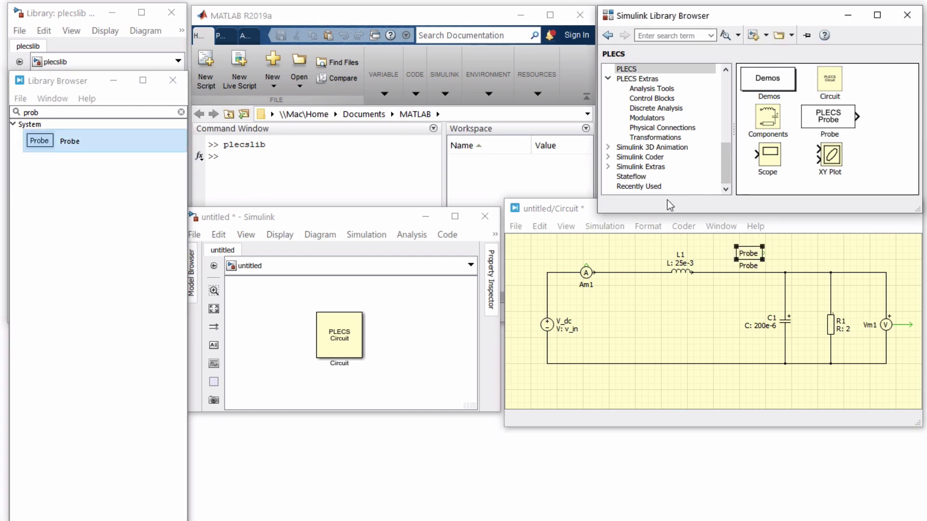
pyautogui.moveTo(829, 118); pyautogui.dragTo(440, 296)
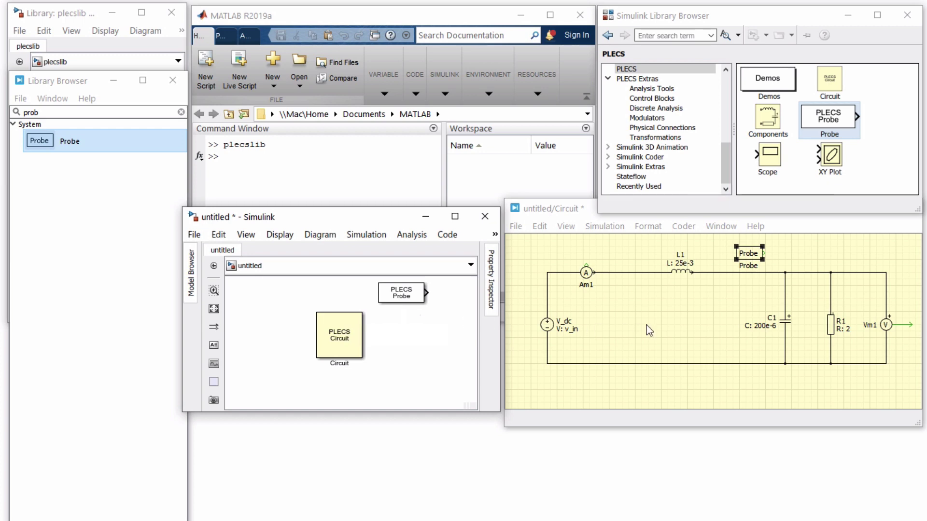
# Make the circuit probe monitor R1's resistor voltage and Vm1's measured voltage.
pyautogui.click(828, 327)
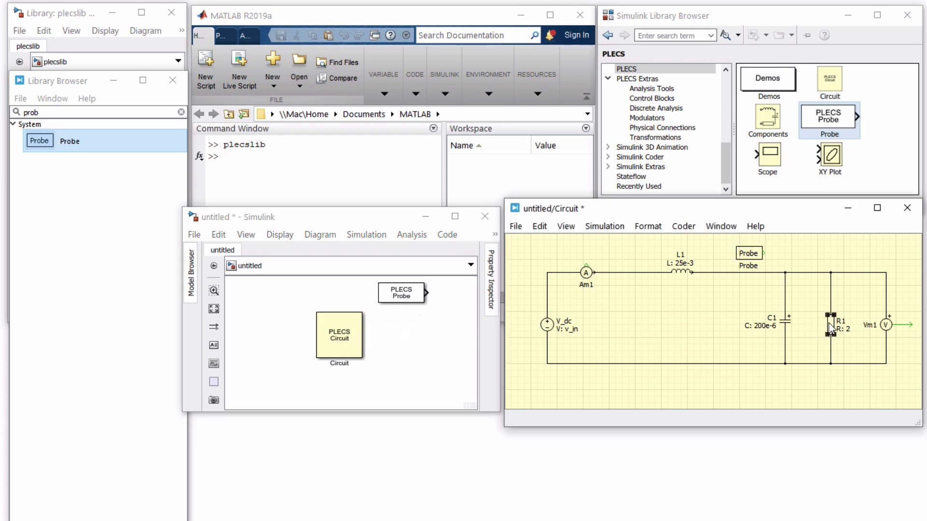
pyautogui.moveTo(830, 327); pyautogui.dragTo(743, 253)
pyautogui.doubleClick(744, 253)
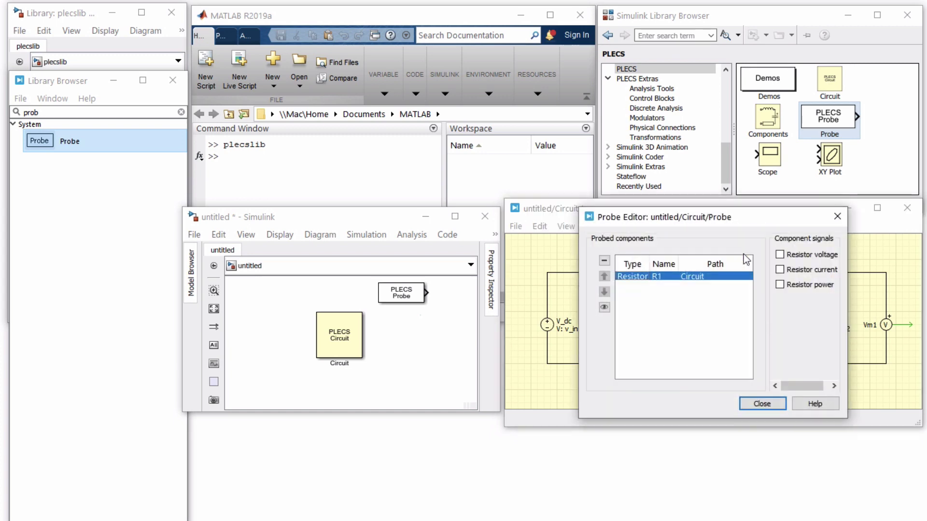
pyautogui.click(779, 254)
pyautogui.moveTo(737, 217); pyautogui.dragTo(737, 373)
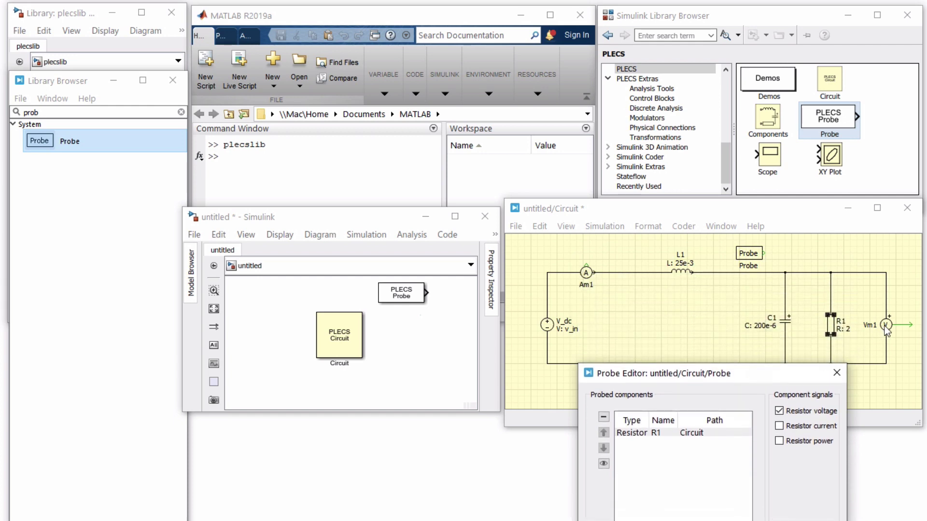
pyautogui.moveTo(885, 324); pyautogui.dragTo(711, 444)
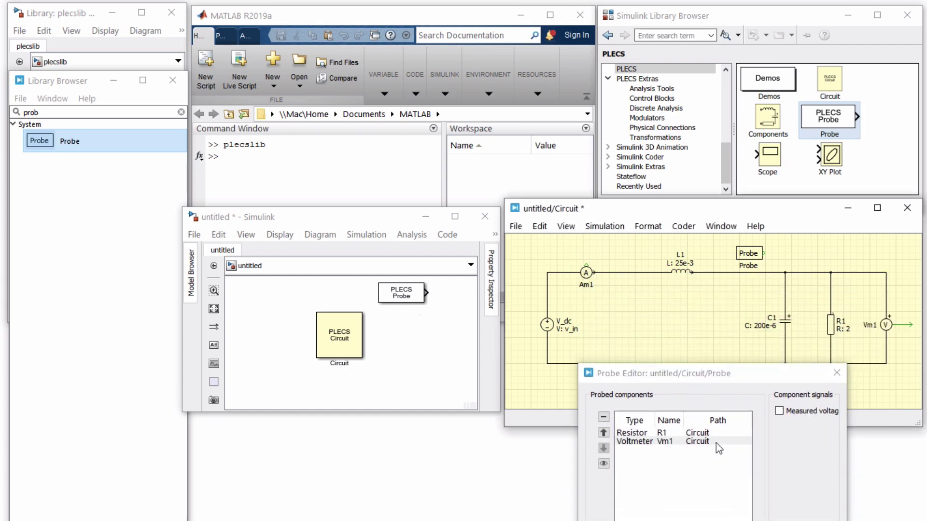
pyautogui.click(779, 411)
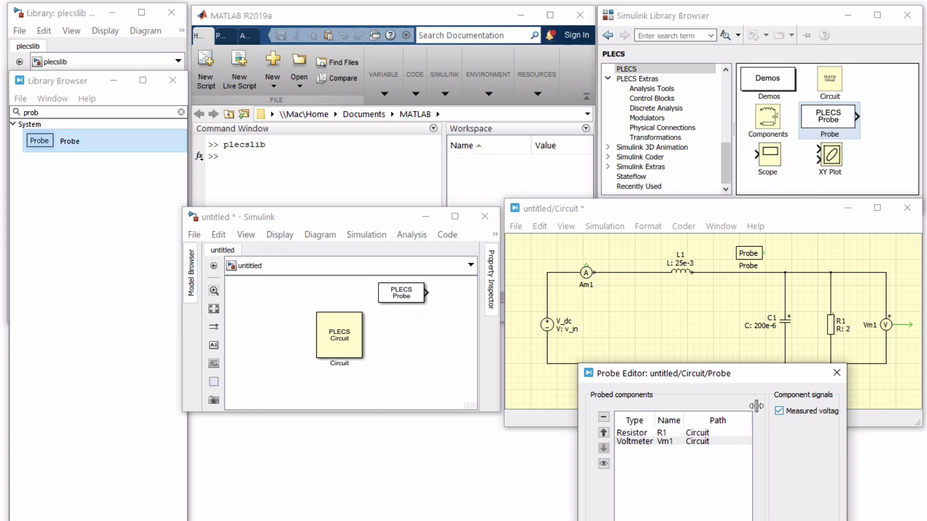
# Make the Simulink probe monitor R1's resistor voltage.
pyautogui.doubleClick(412, 297)
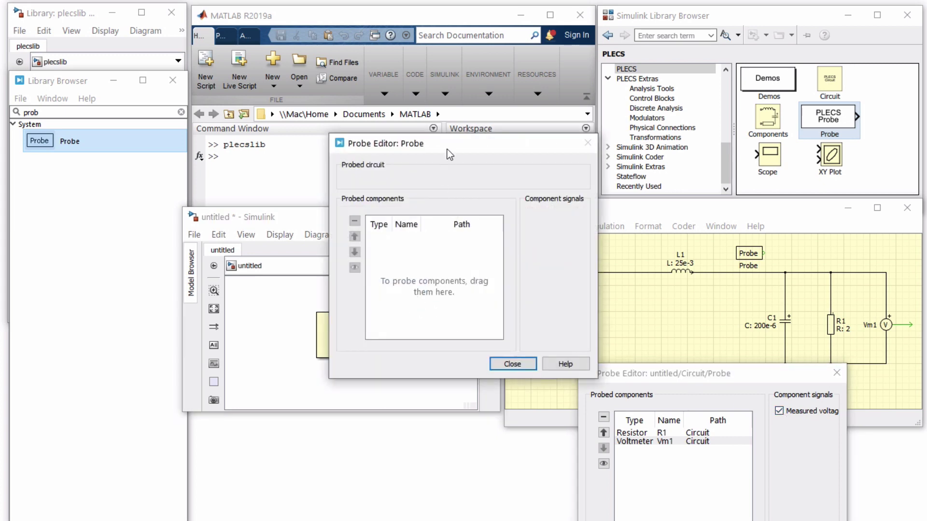
pyautogui.moveTo(449, 146); pyautogui.dragTo(414, 371)
pyautogui.moveTo(830, 326); pyautogui.dragTo(427, 468)
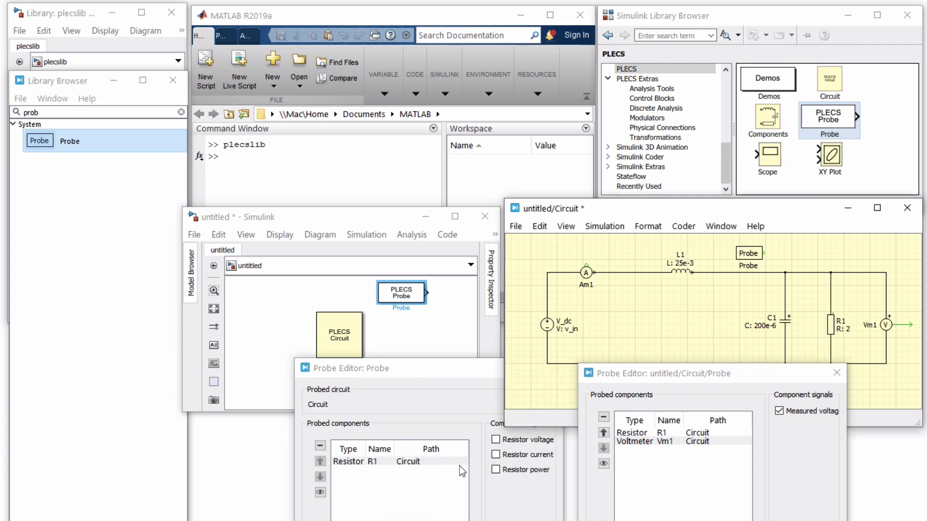
pyautogui.click(495, 440)
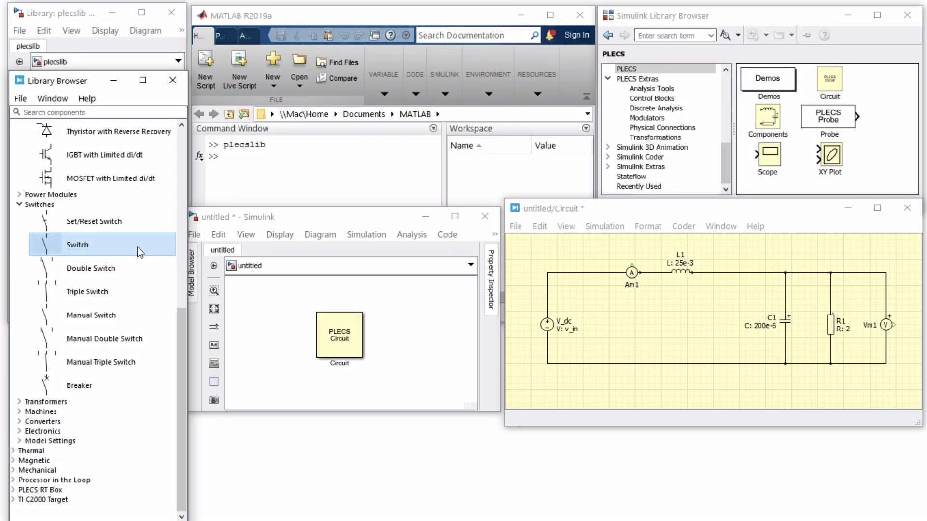
# Show Electrical › Power Semiconductors, with Diode and MOSFET, in the component browser.
pyautogui.scroll(5, 140, 252)
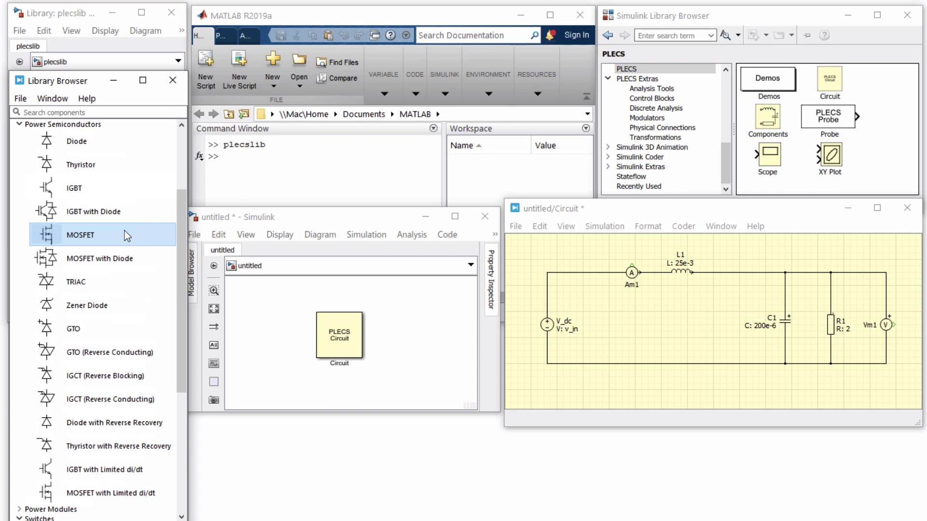
pyautogui.click(125, 145)
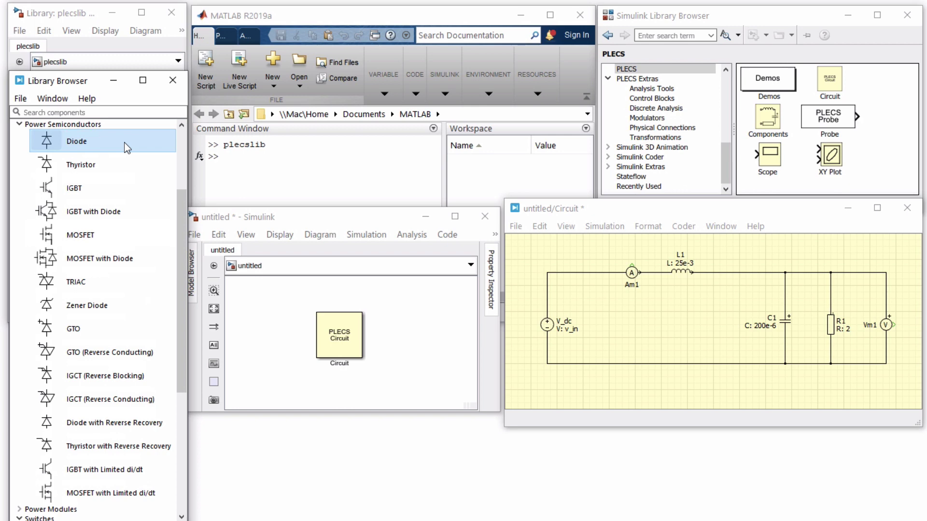
pyautogui.scroll(2, 127, 147)
pyautogui.click(96, 172)
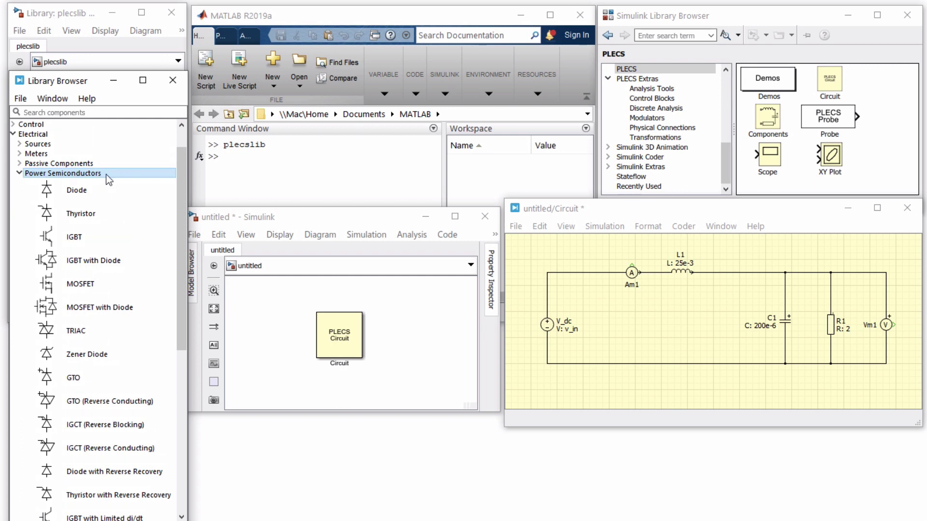
# Insert MOSFET FET1 horizontally into the top wire.
pyautogui.click(103, 283)
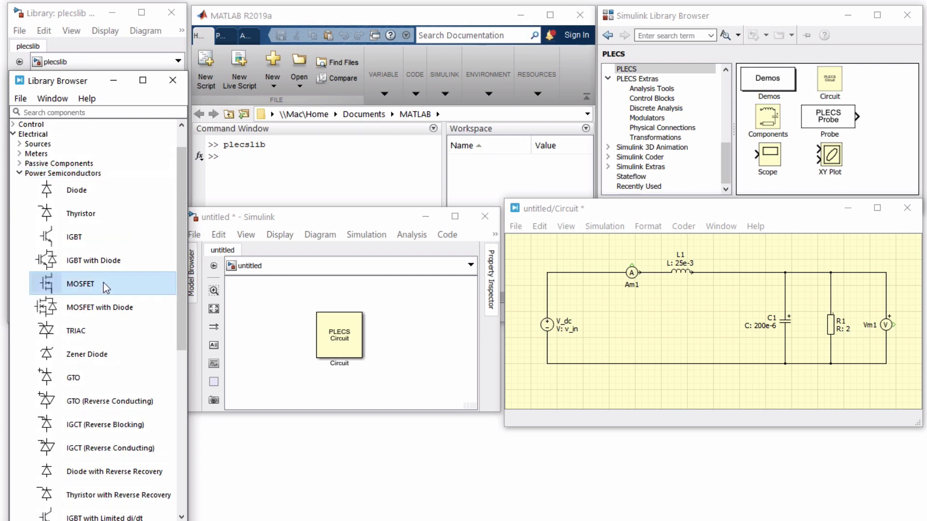
pyautogui.moveTo(103, 282); pyautogui.dragTo(597, 301)
pyautogui.hotkey('ctrl', 'r')
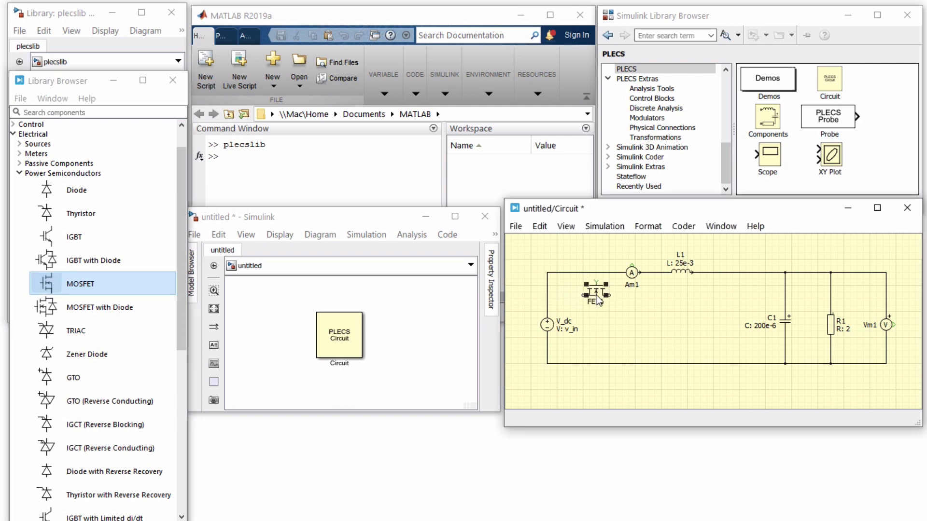
pyautogui.moveTo(596, 298); pyautogui.dragTo(572, 271)
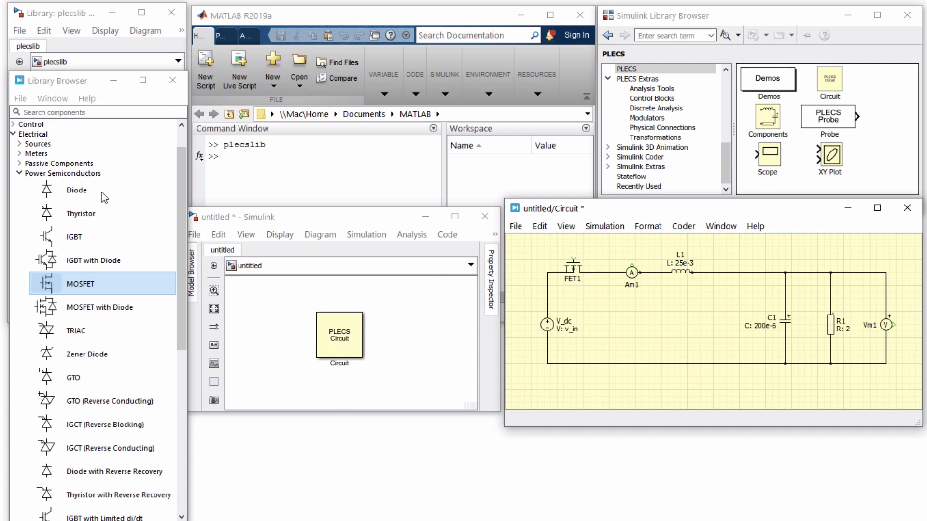
# Add diode D1 from the inductor node down to the bottom rail.
pyautogui.moveTo(98, 190); pyautogui.dragTo(657, 272)
pyautogui.moveTo(658, 318); pyautogui.dragTo(658, 363)
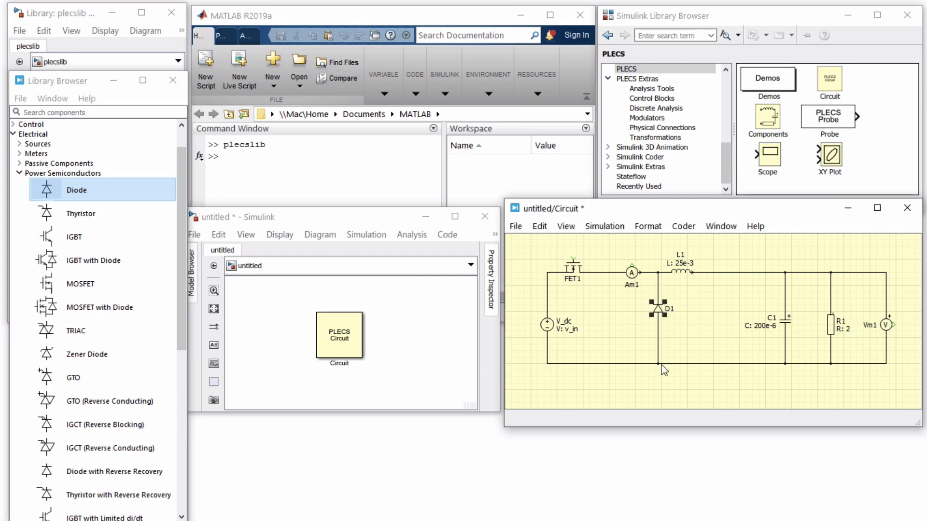
pyautogui.click(671, 371)
pyautogui.click(659, 312)
pyautogui.doubleClick(660, 313)
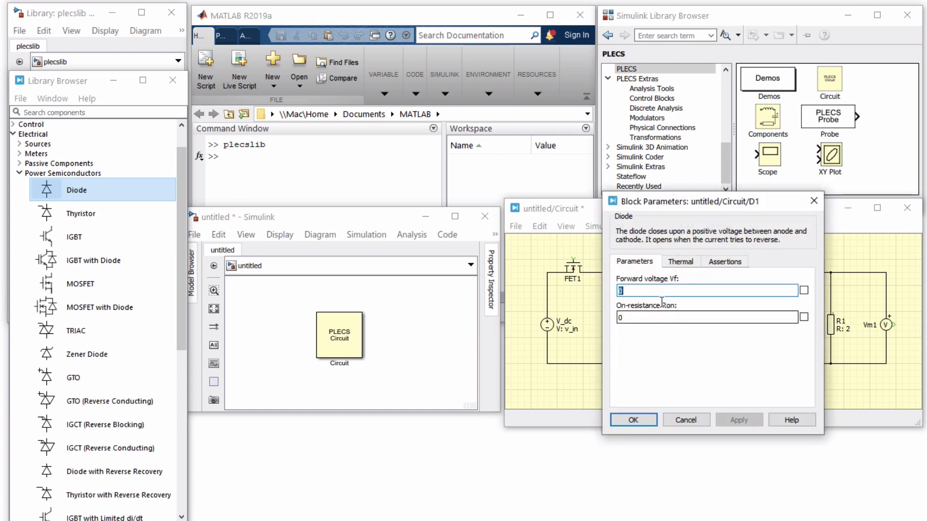
pyautogui.click(660, 291)
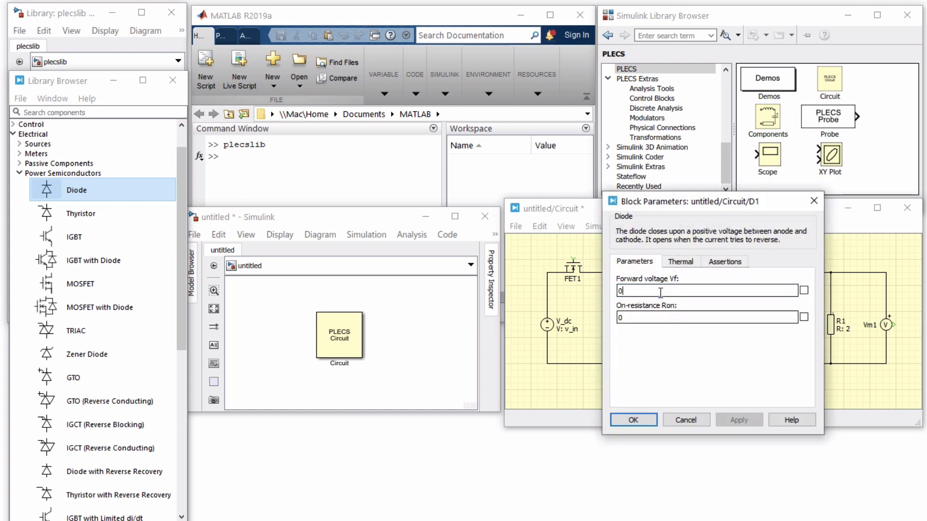
pyautogui.click(657, 317)
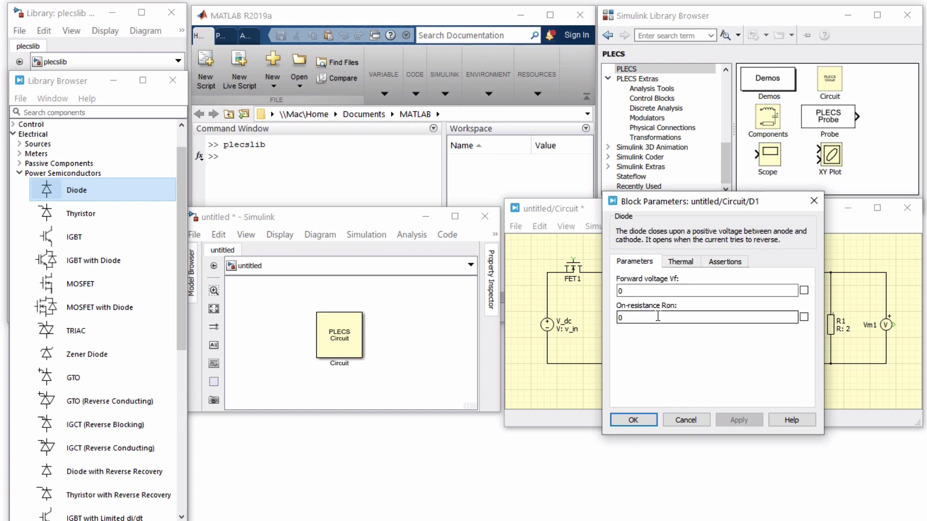
pyautogui.click(683, 264)
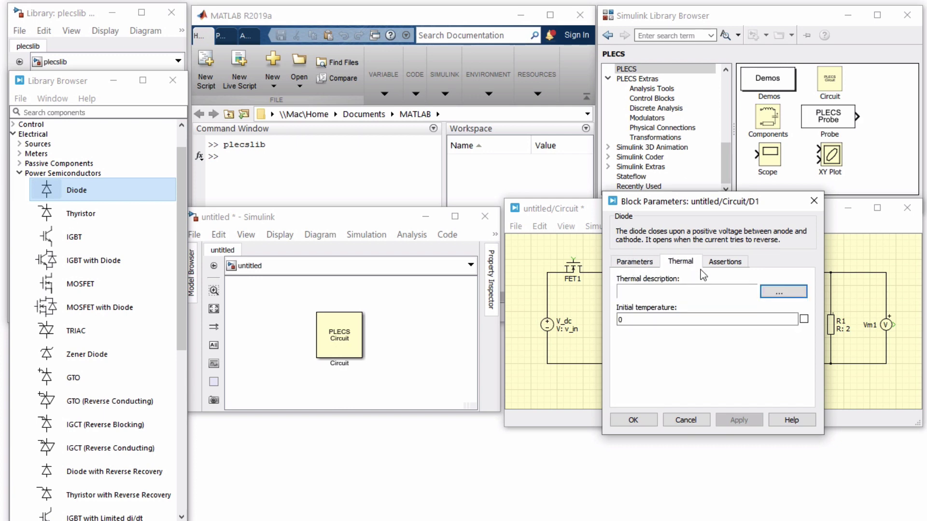
pyautogui.click(791, 292)
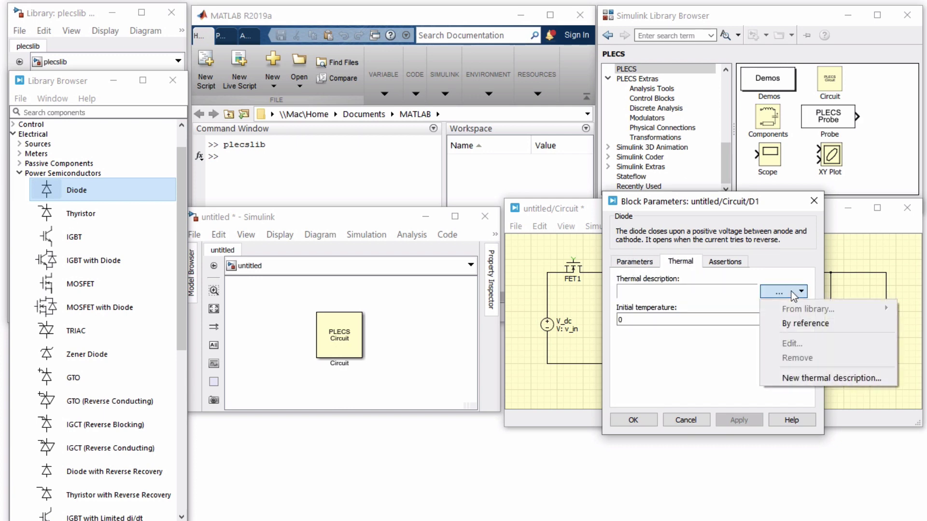
pyautogui.click(841, 375)
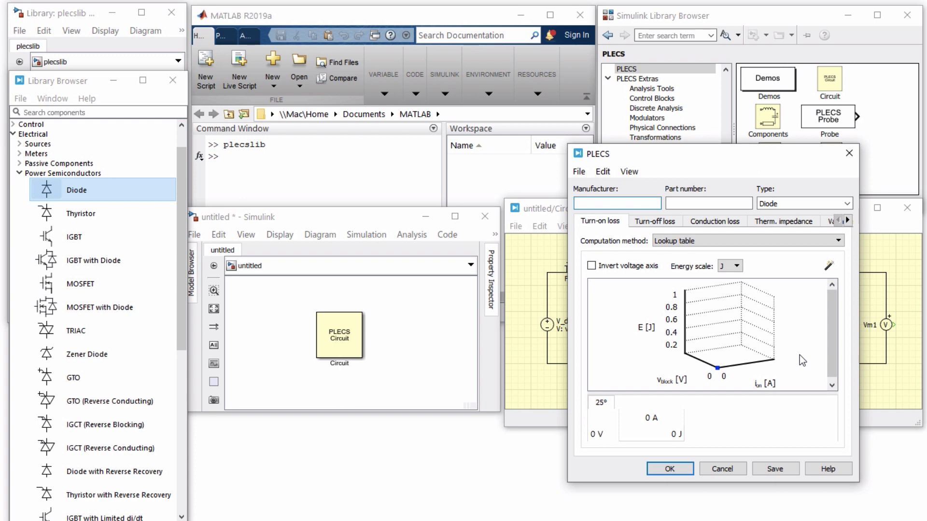
pyautogui.click(739, 471)
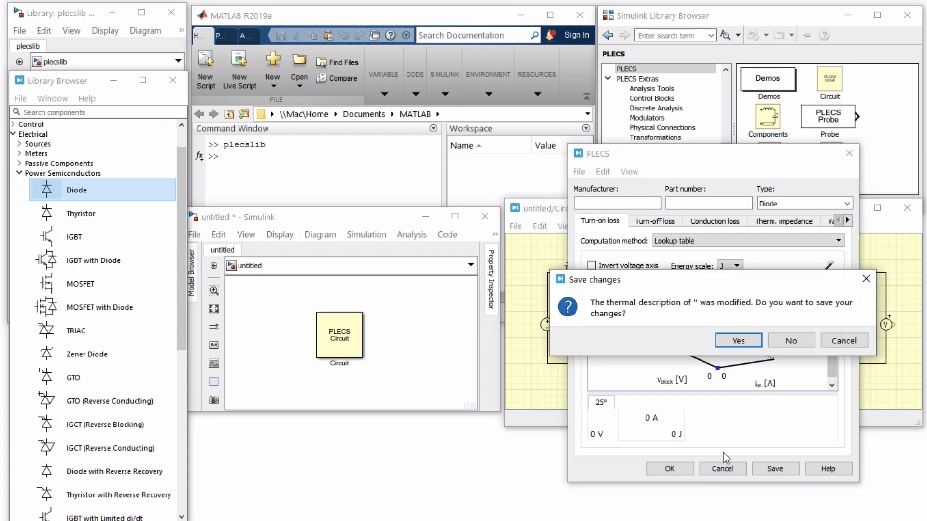
pyautogui.click(786, 342)
pyautogui.click(639, 422)
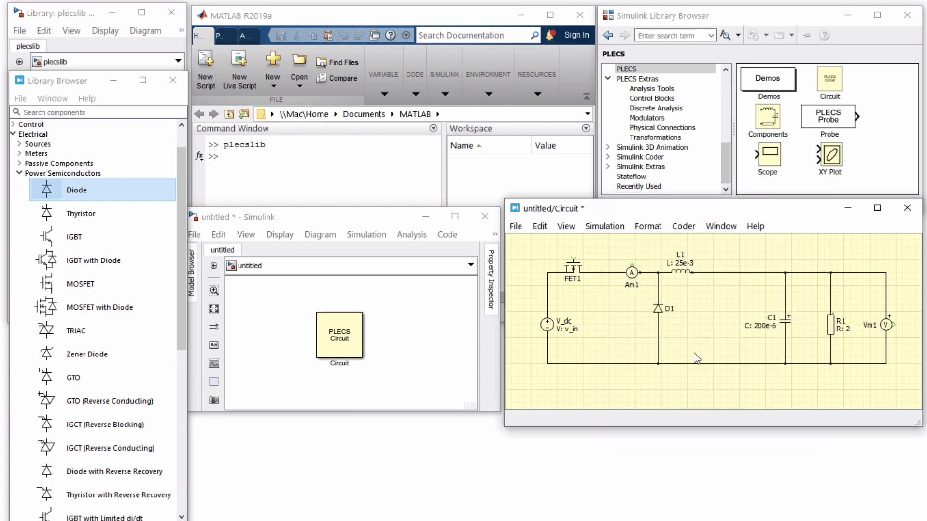
# Hide diode D1's name label, then hide the name labels of all circuit components.
pyautogui.click(659, 313)
pyautogui.rightClick(658, 311)
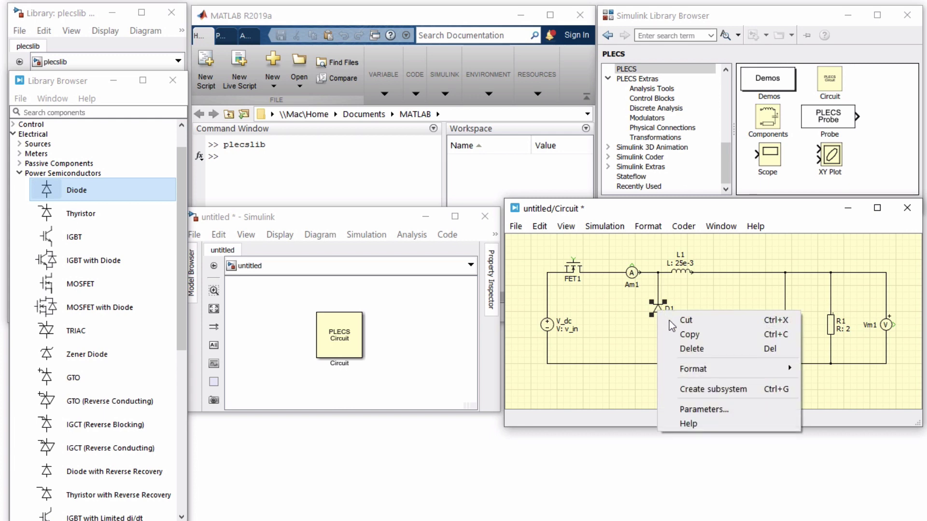
pyautogui.moveTo(733, 366)
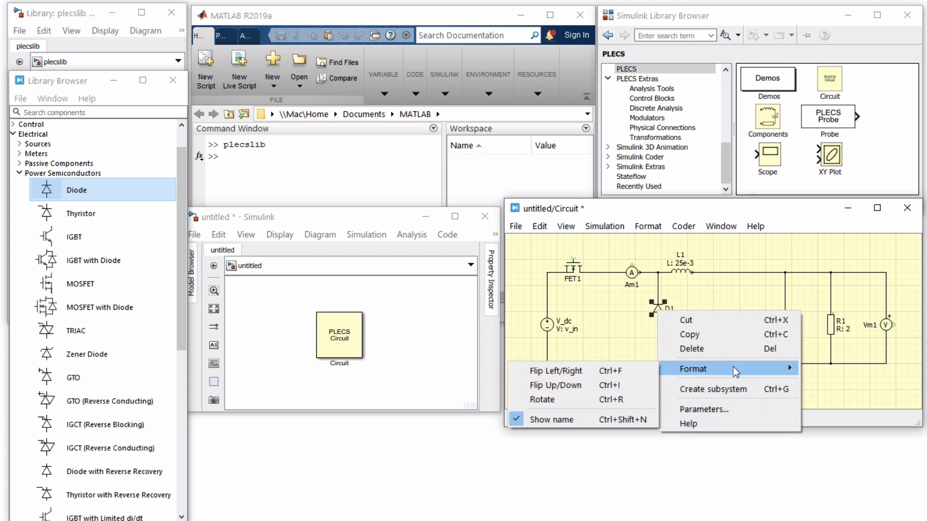
pyautogui.click(654, 424)
pyautogui.hotkey('ctrl', 'a')
pyautogui.hotkey('ctrl', 'n')
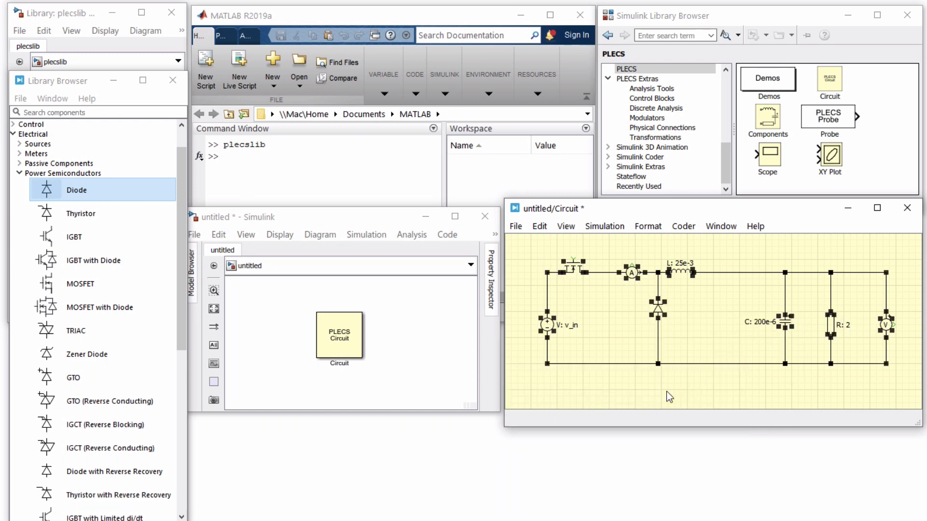
pyautogui.click(669, 397)
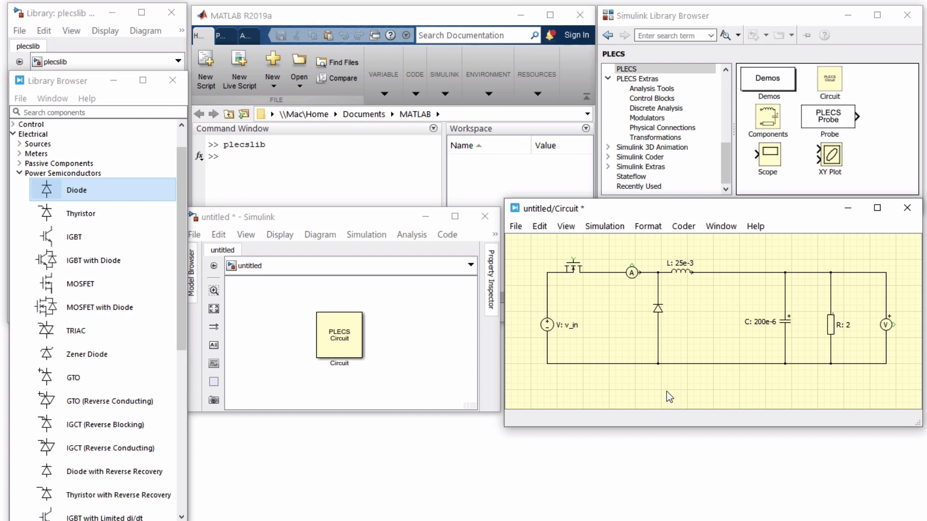
pyautogui.click(575, 274)
pyautogui.click(392, 343)
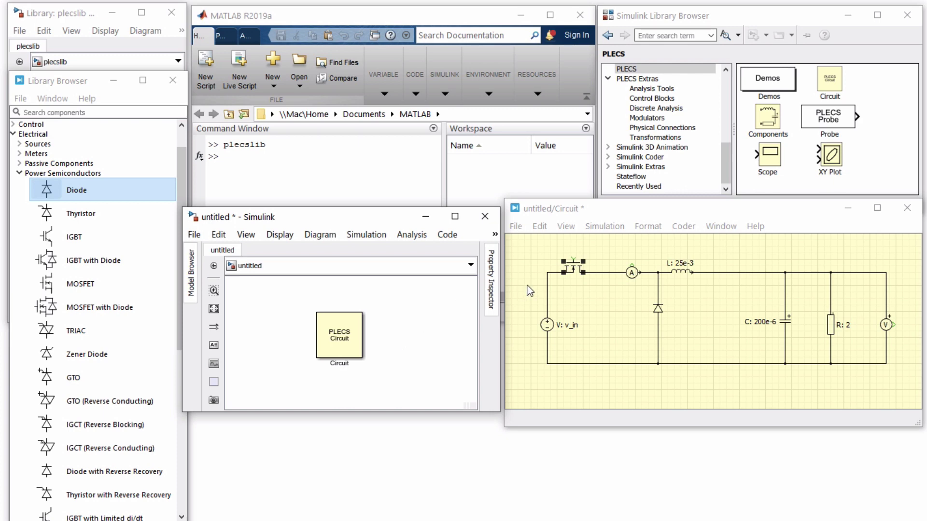
# Add a signal input port wired to the MOSFET gate and output ports at the ammeter and voltmeter.
pyautogui.click(584, 257)
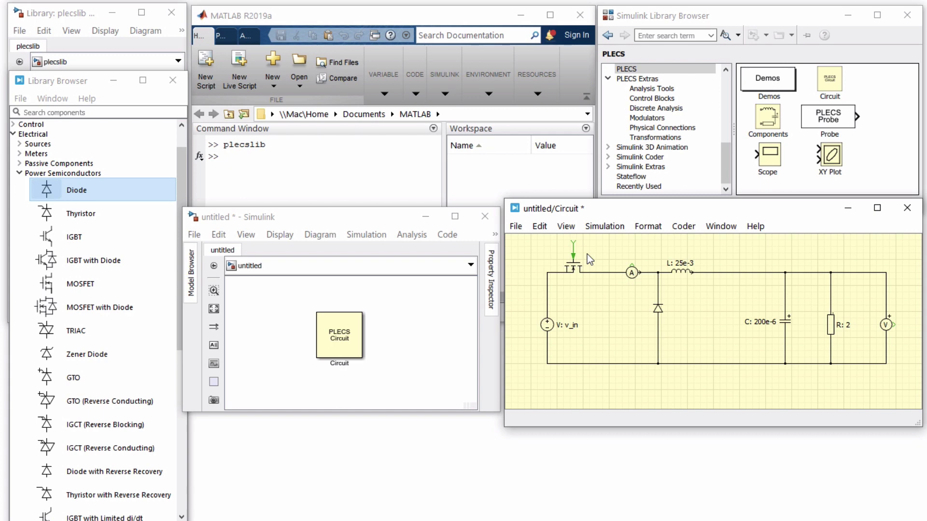
pyautogui.click(155, 112)
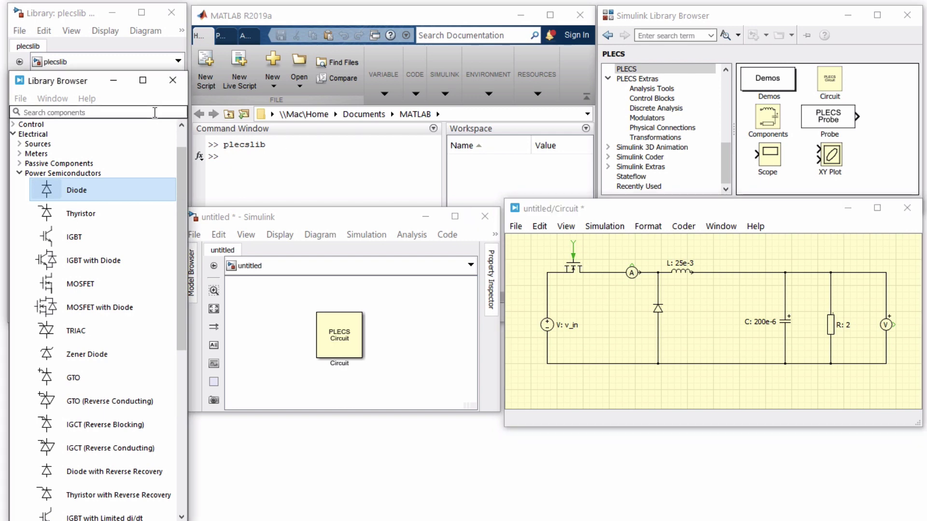
pyautogui.write('port')
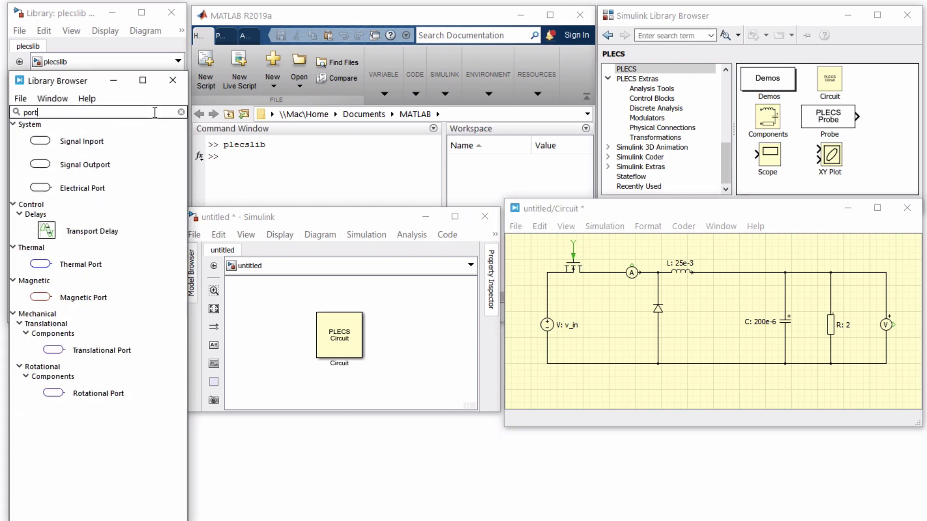
pyautogui.moveTo(91, 142); pyautogui.dragTo(573, 258)
pyautogui.moveTo(86, 165); pyautogui.dragTo(632, 265)
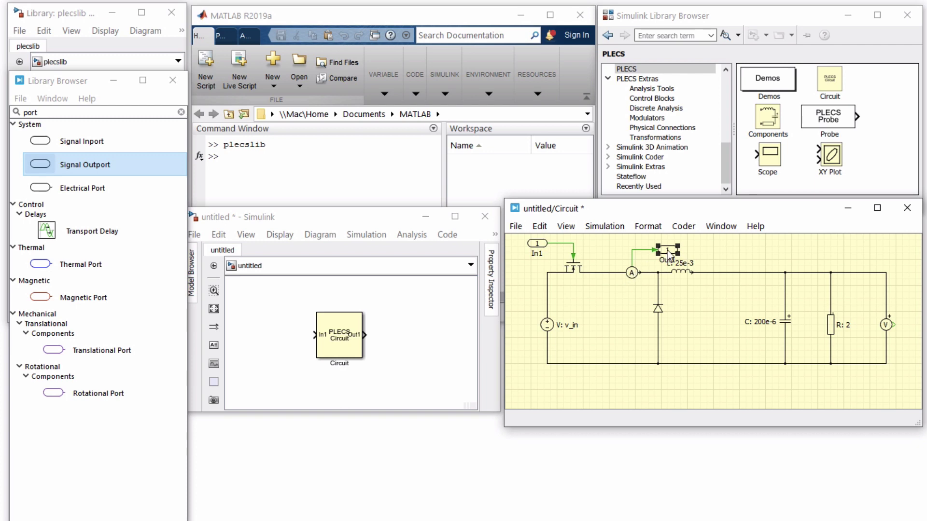
pyautogui.click(540, 226)
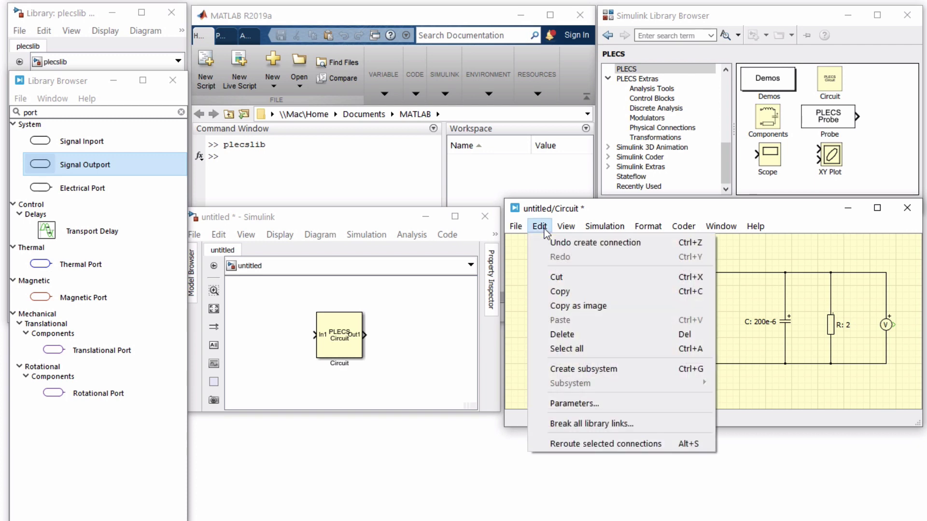
pyautogui.click(545, 292)
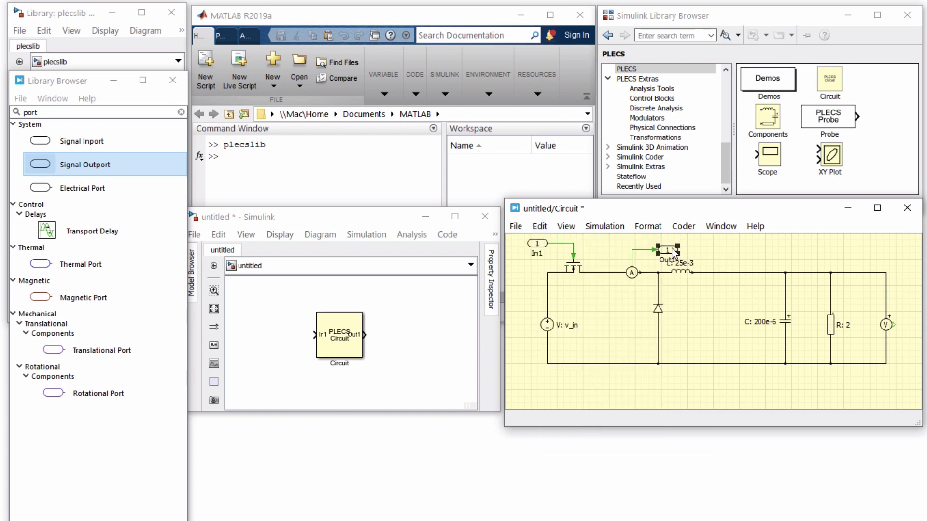
pyautogui.moveTo(672, 253); pyautogui.dragTo(903, 324)
pyautogui.press('space')
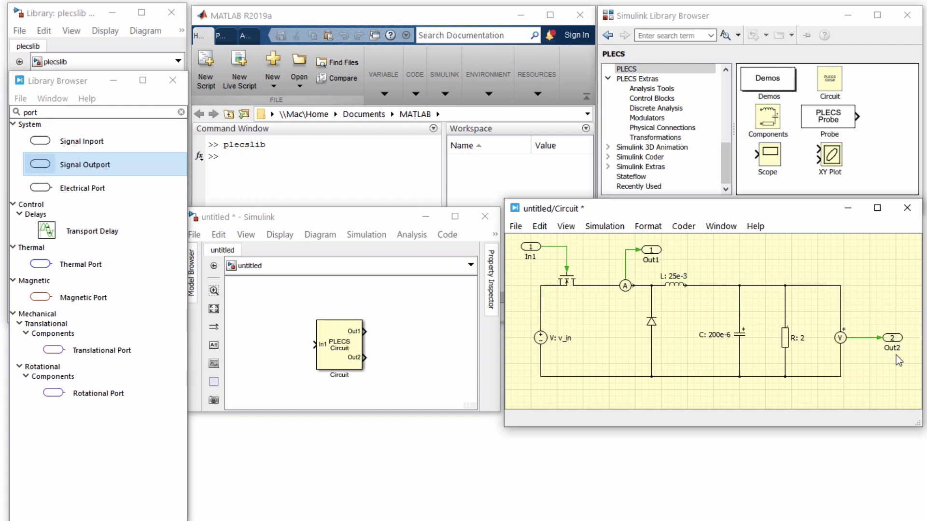
# Name the ports v_load, i_src and gate.
pyautogui.doubleClick(893, 349)
pyautogui.write('v_load')
pyautogui.doubleClick(651, 259)
pyautogui.write('i_src')
pyautogui.doubleClick(530, 256)
pyautogui.write('gate')
pyautogui.click(537, 270)
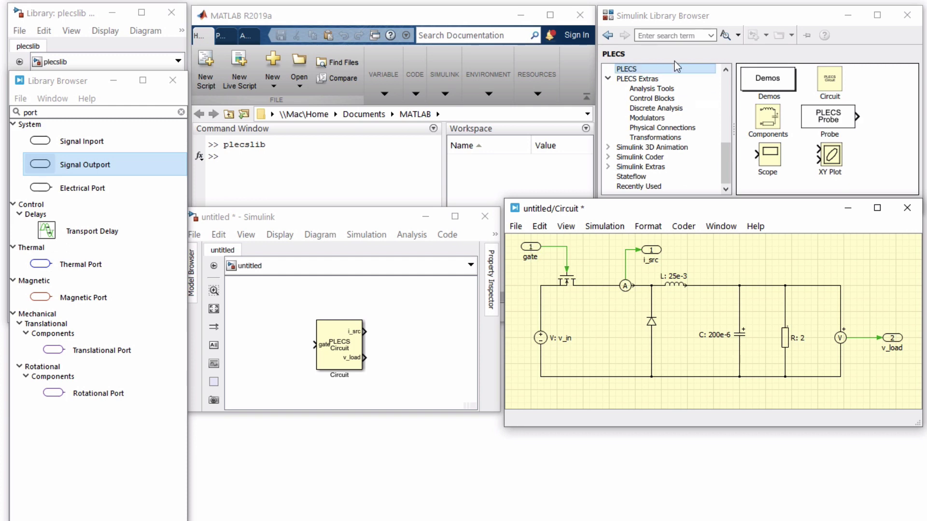
# Place a Pulse Generator block and set its period to 1/300 and pulse width to 50%.
pyautogui.click(677, 36)
pyautogui.write('pulse')
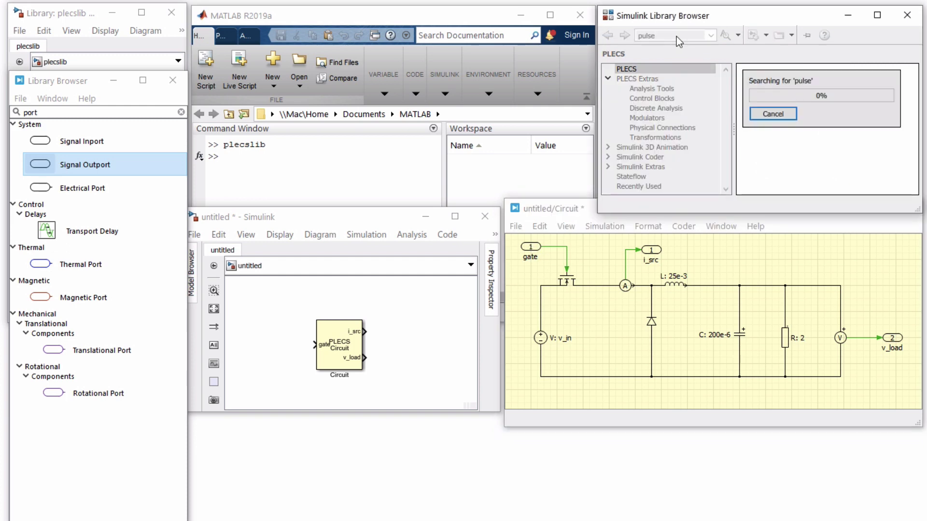
pyautogui.moveTo(780, 106); pyautogui.dragTo(285, 346)
pyautogui.doubleClick(286, 345)
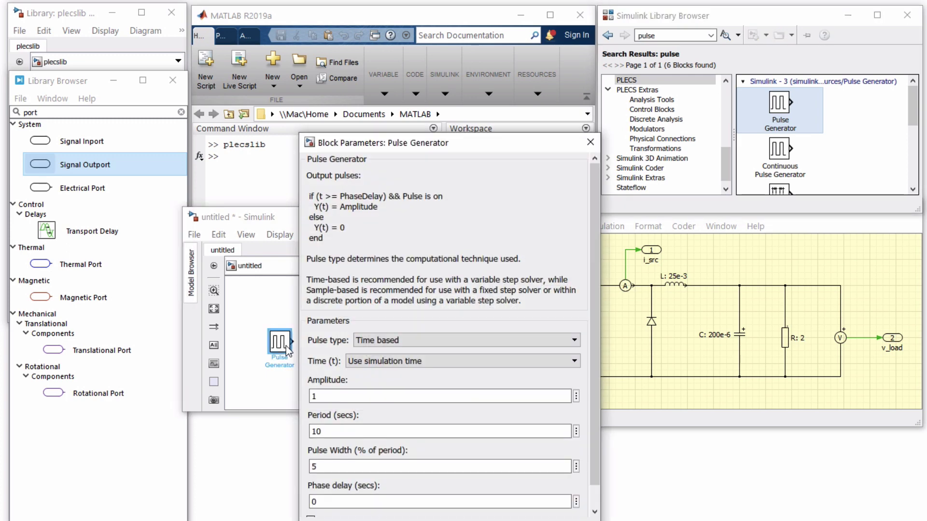
pyautogui.click(341, 431)
pyautogui.hotkey('ctrl', 'a')
pyautogui.write('1/300')
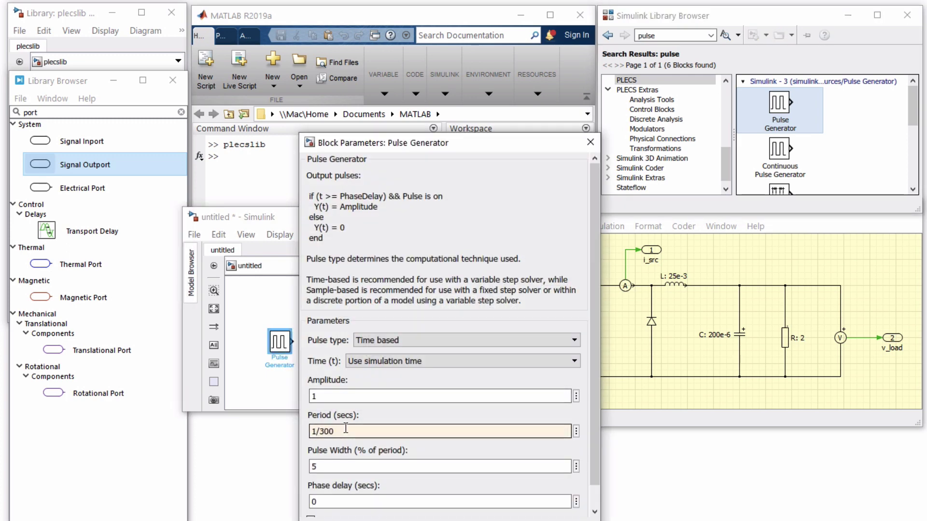
pyautogui.click(340, 466)
pyautogui.hotkey('ctrl', 'a')
pyautogui.write('50')
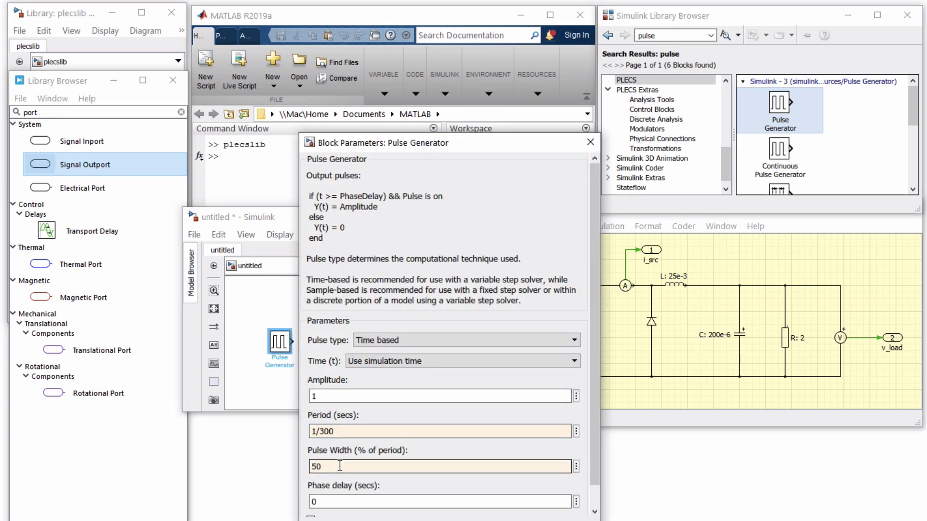
# Accept the Pulse Generator settings and wire it to the Circuit's gate input.
pyautogui.press('Tab')
pyautogui.press('Return')
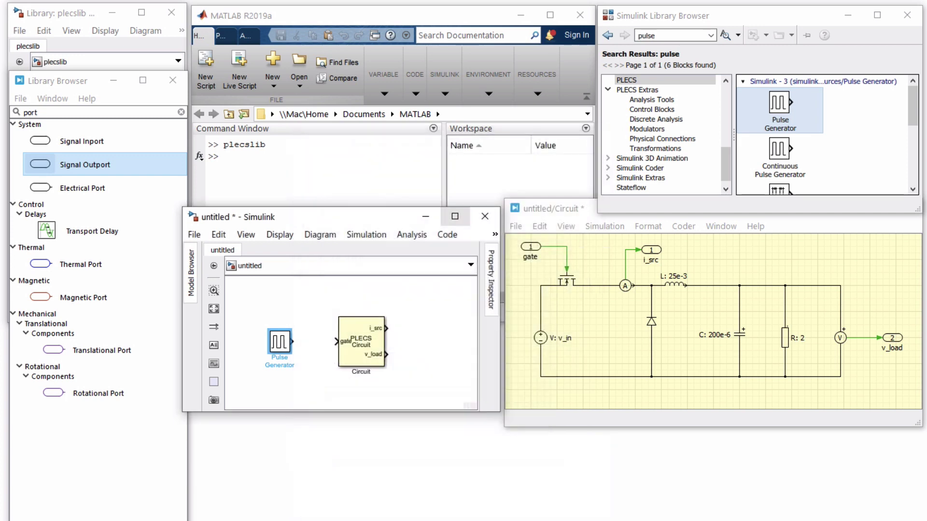
pyautogui.moveTo(293, 342); pyautogui.dragTo(336, 341)
pyautogui.click(356, 361)
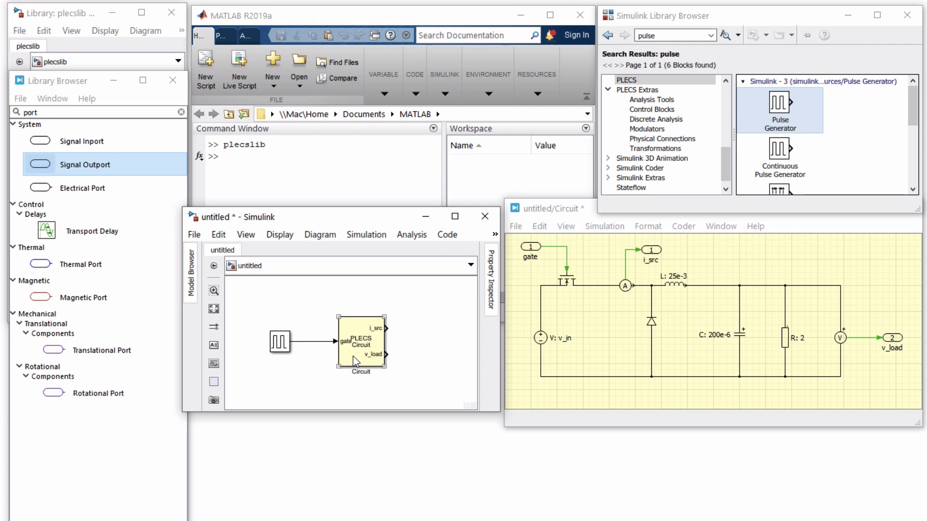
# Add a PLECS Scope block to the model and open its plot window.
pyautogui.click(570, 289)
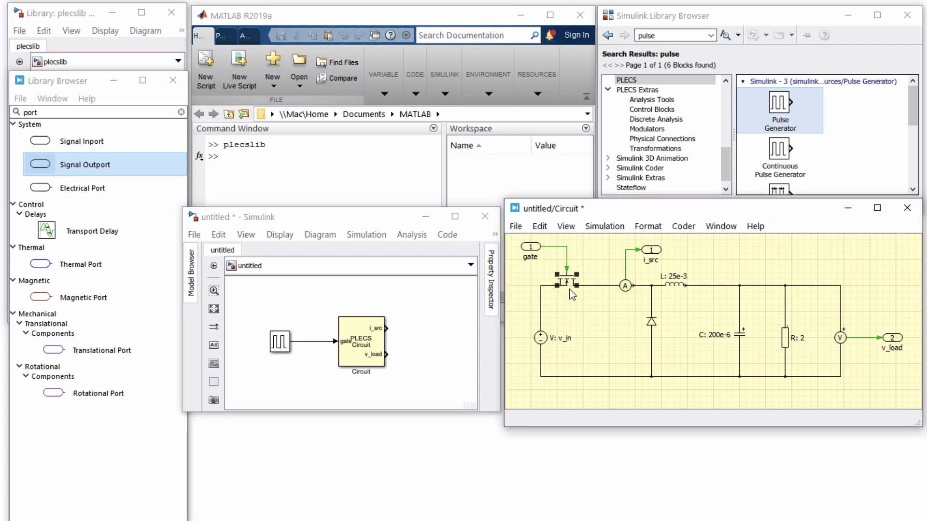
pyautogui.click(628, 80)
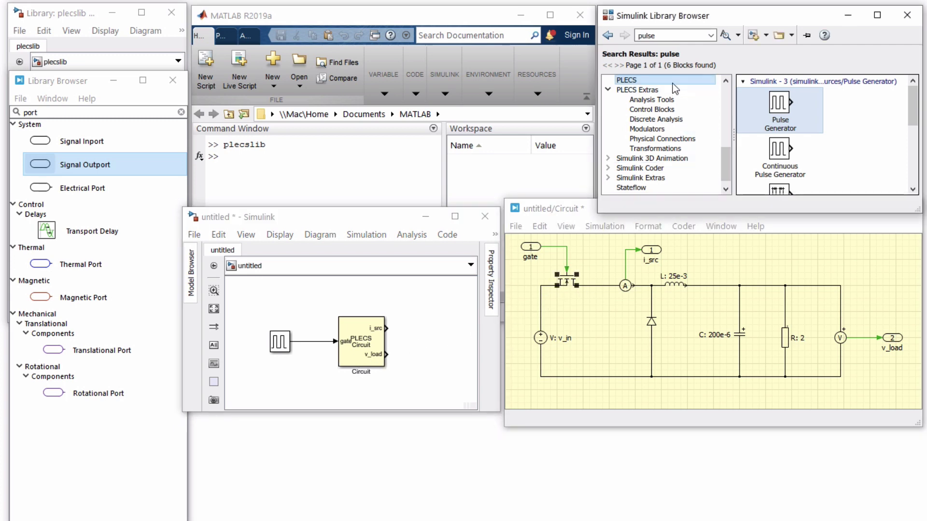
pyautogui.moveTo(768, 155); pyautogui.dragTo(449, 346)
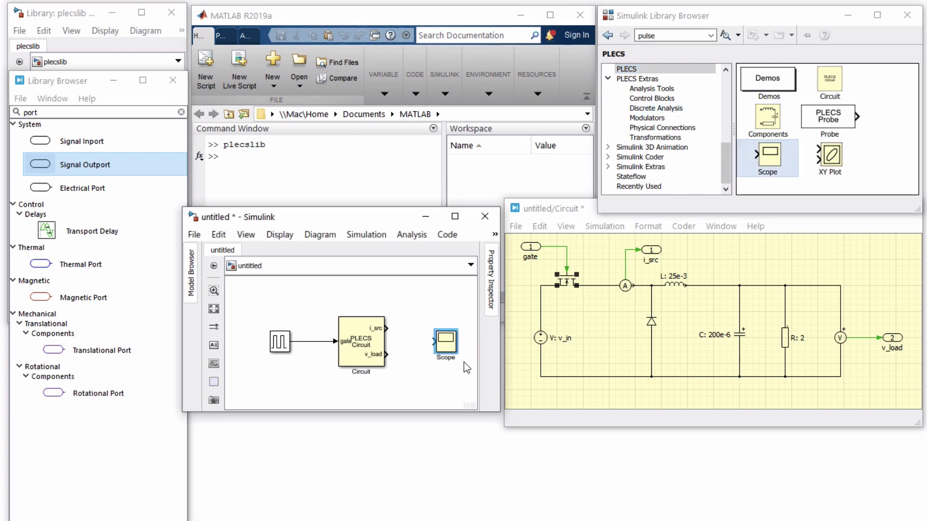
pyautogui.doubleClick(446, 341)
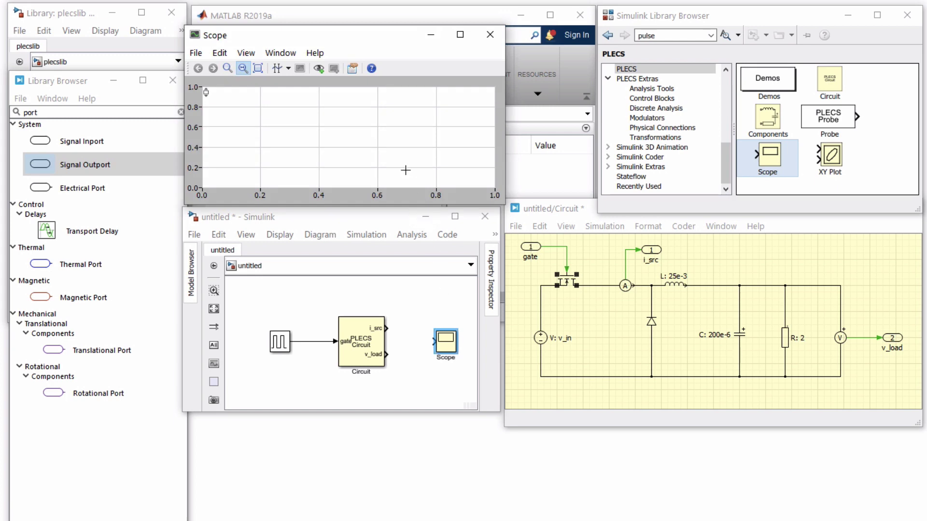
pyautogui.rightClick(381, 109)
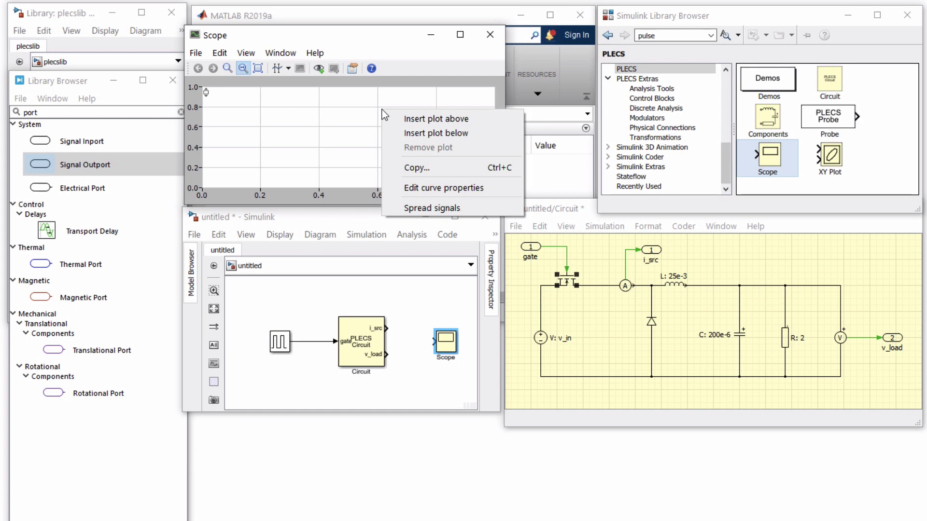
# Insert a Mux block joining i_src and v_load and feed its output into the Scope.
pyautogui.click(705, 35)
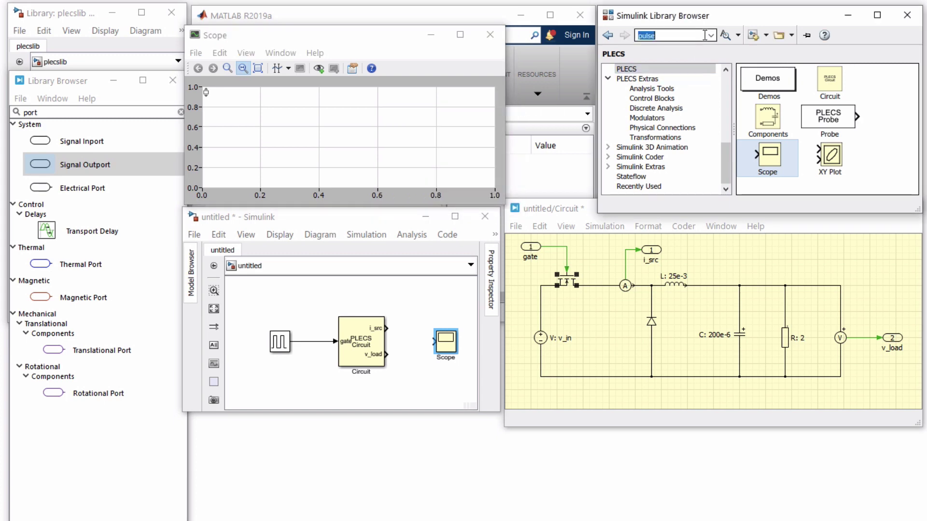
pyautogui.write('mux')
pyautogui.press('Return')
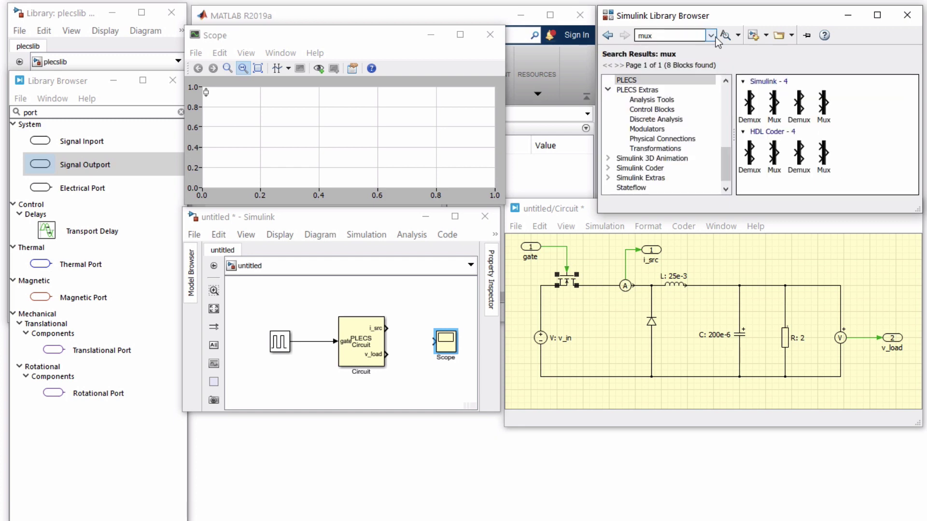
pyautogui.moveTo(774, 99); pyautogui.dragTo(411, 349)
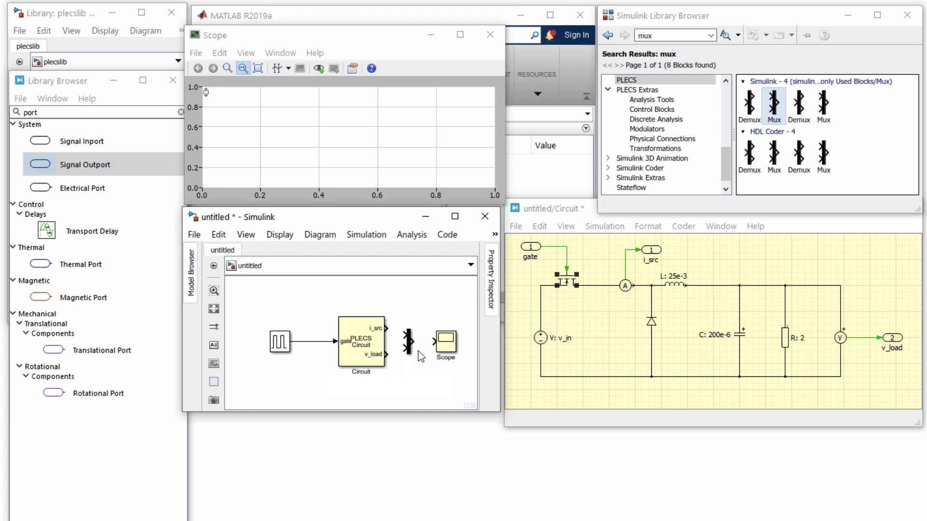
pyautogui.moveTo(411, 341); pyautogui.dragTo(388, 330)
# Enter v_in=12; as the model's InitFcn callback in Model Properties.
pyautogui.click(540, 341)
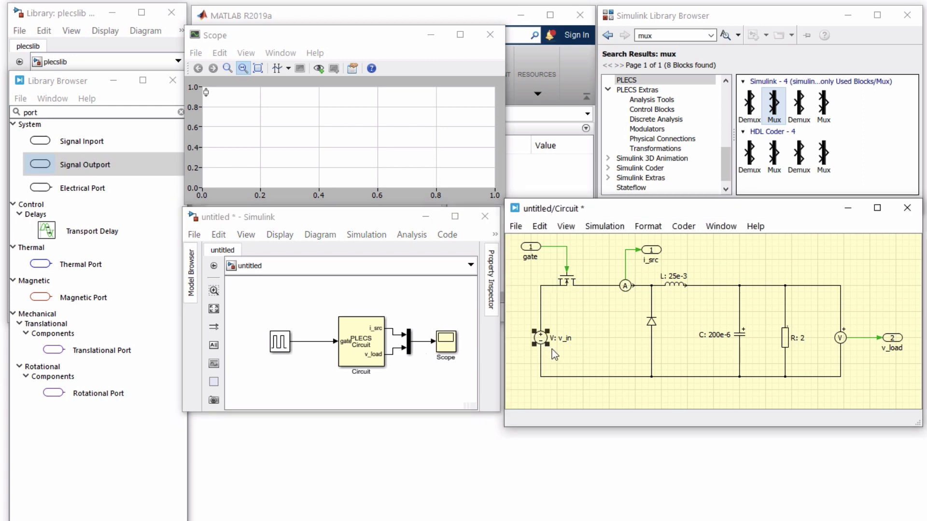
pyautogui.click(194, 235)
pyautogui.click(195, 235)
pyautogui.moveTo(247, 384)
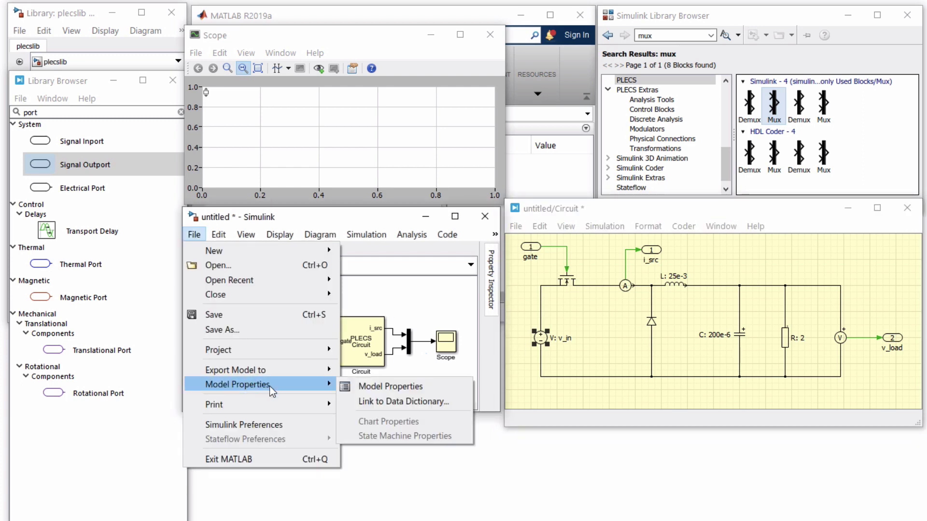
pyautogui.click(372, 386)
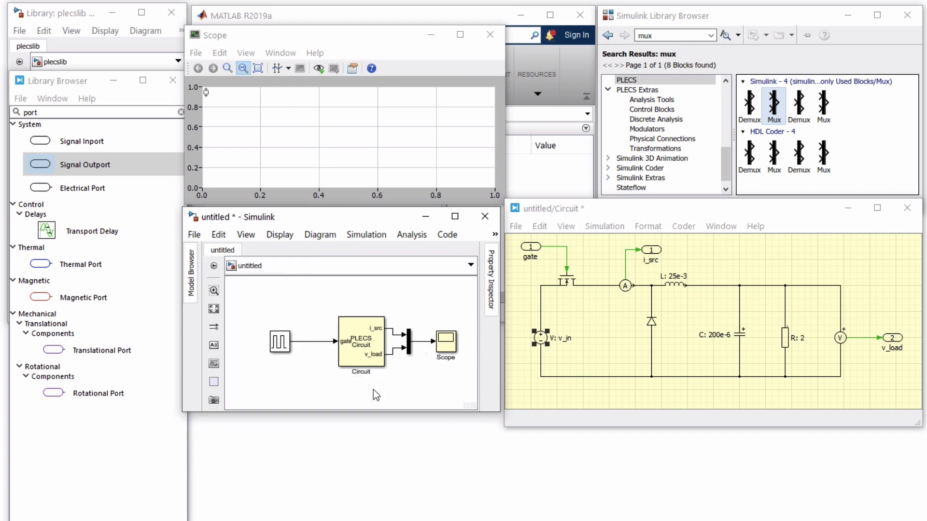
pyautogui.click(345, 131)
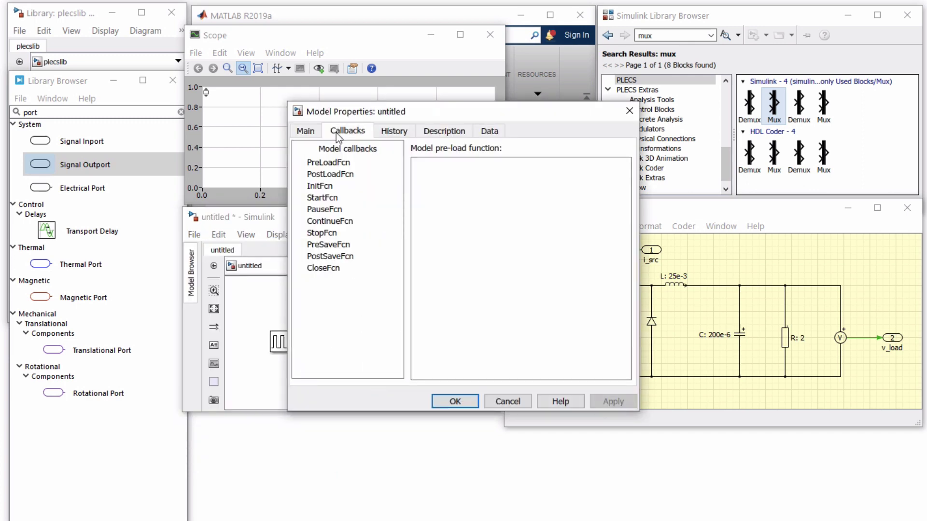
pyautogui.click(333, 186)
pyautogui.click(425, 183)
pyautogui.write('v_in=12;')
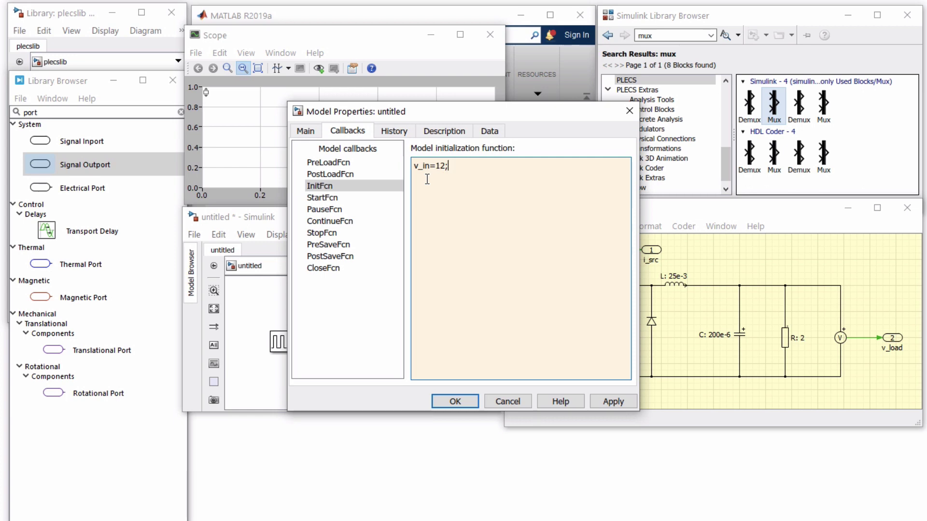
pyautogui.click(454, 402)
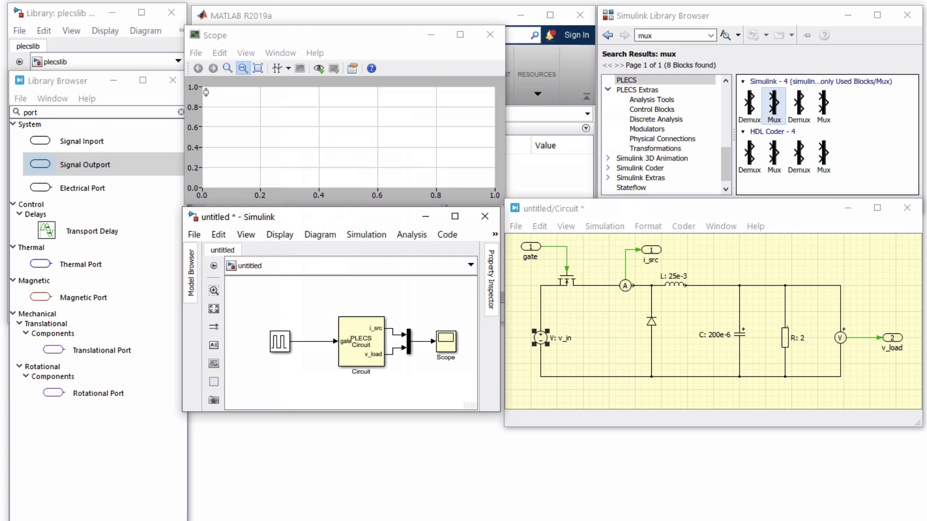
# Set the Simulink stop time to 0.1 through the circuit's Simulink parameters.
pyautogui.click(374, 237)
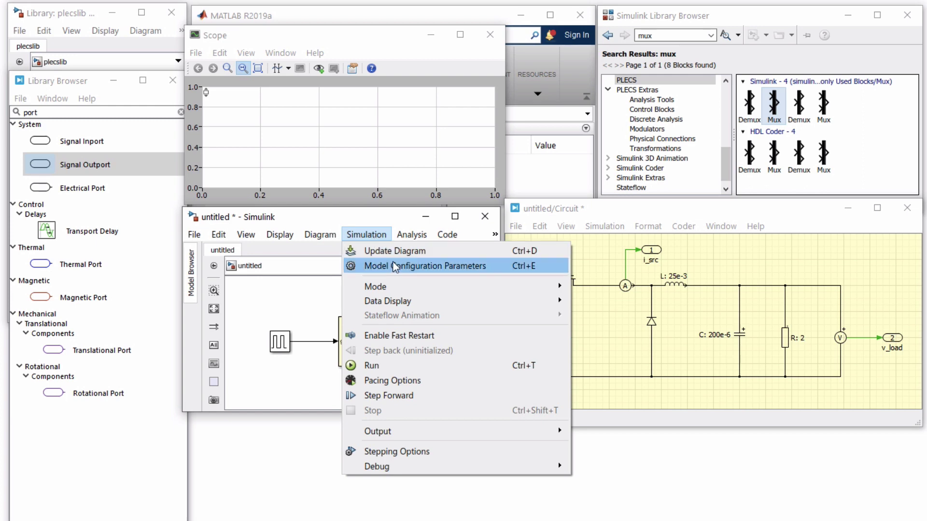
pyautogui.click(605, 226)
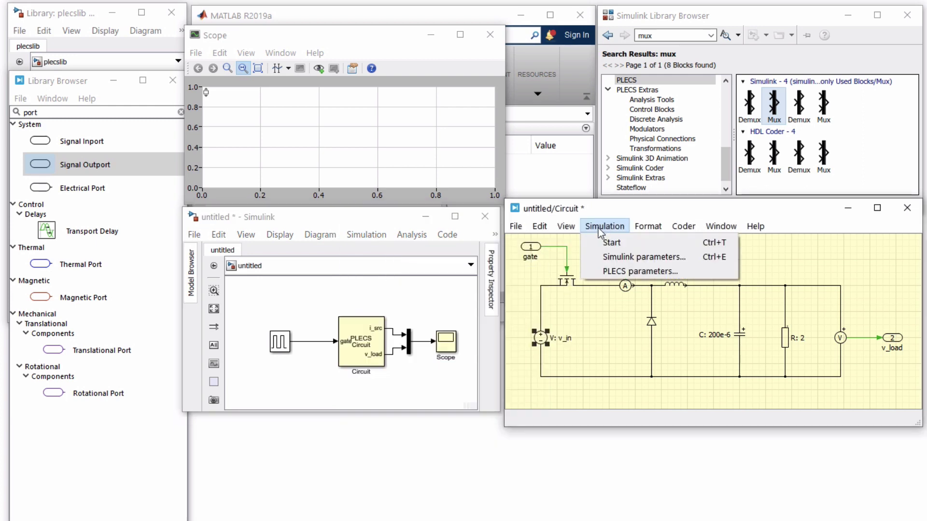
pyautogui.click(657, 257)
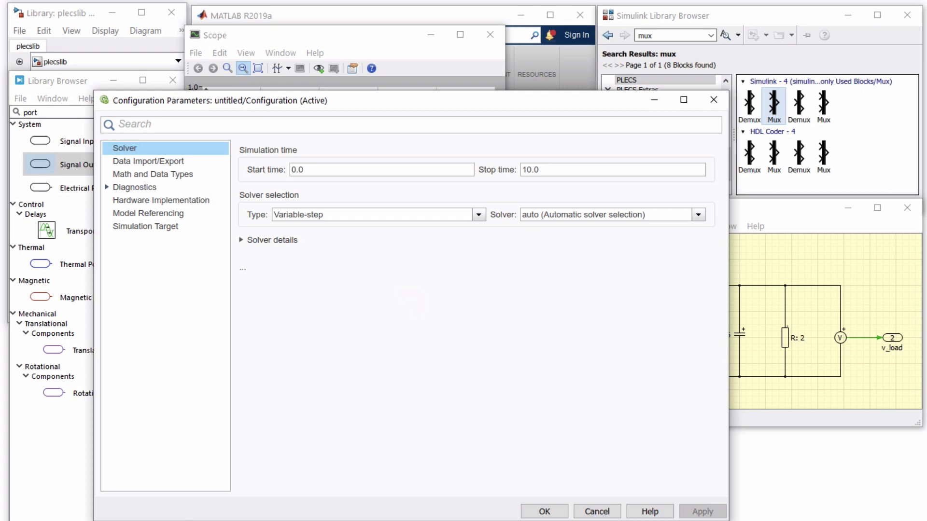
pyautogui.click(576, 169)
pyautogui.write('0.1')
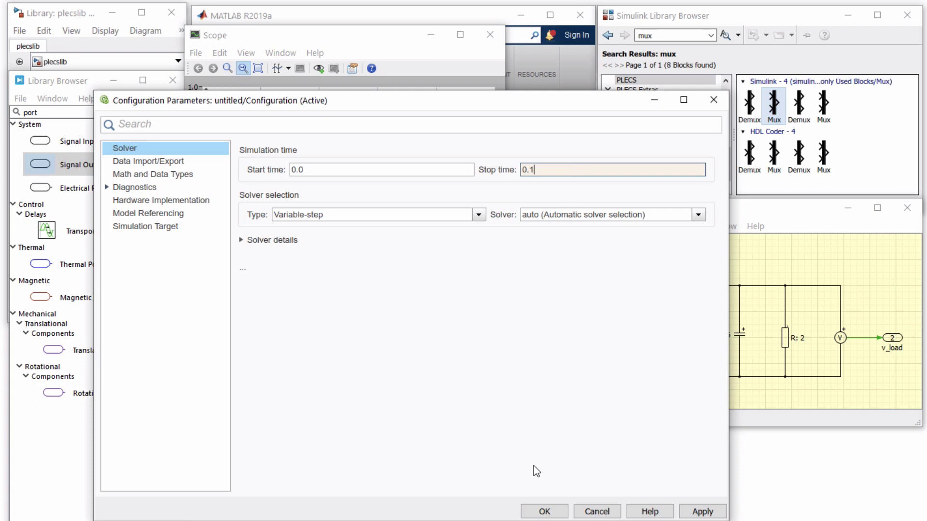
pyautogui.click(537, 511)
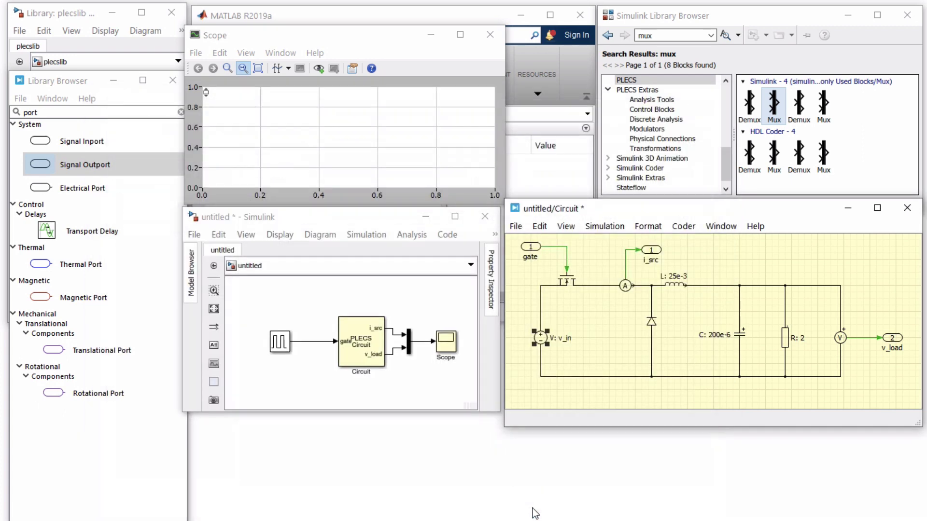
# Run the simulation and zoom the Scope into roughly 0.078–0.098 s of the waveforms.
pyautogui.click(377, 236)
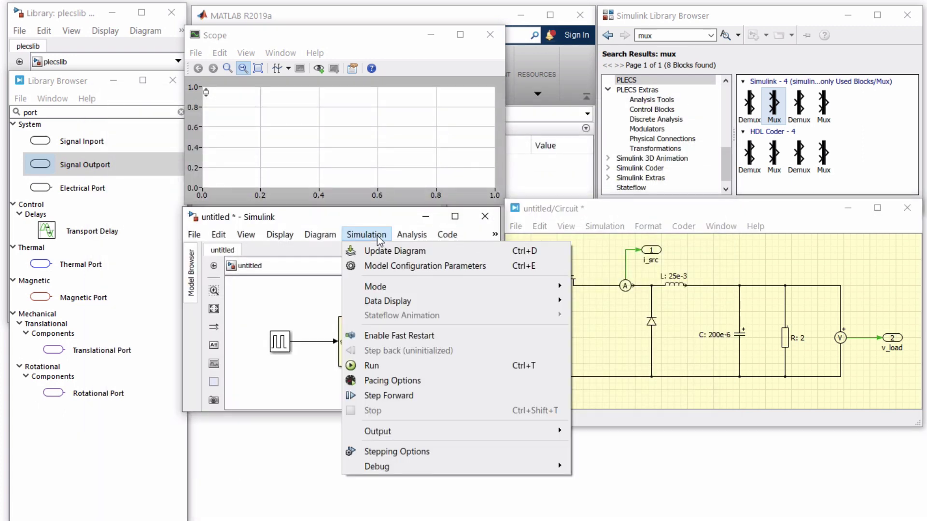
pyautogui.click(404, 362)
pyautogui.click(604, 226)
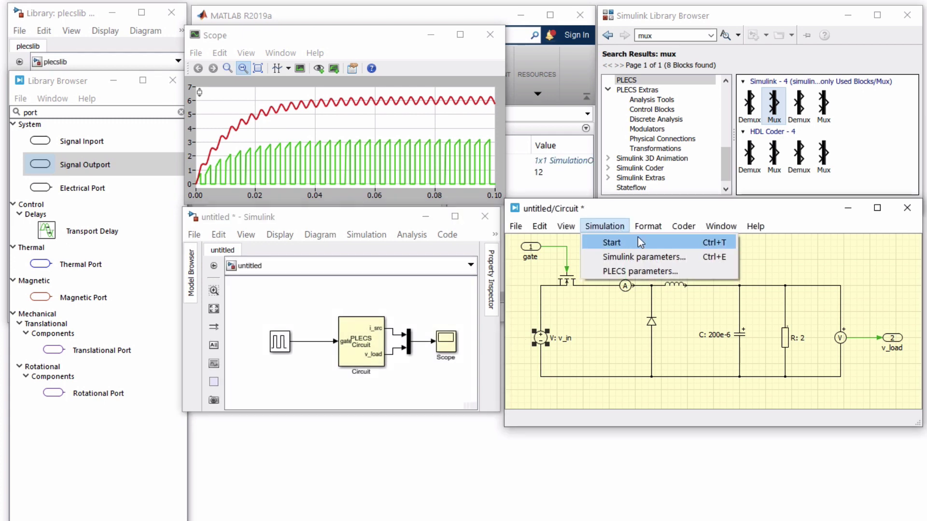
pyautogui.click(645, 239)
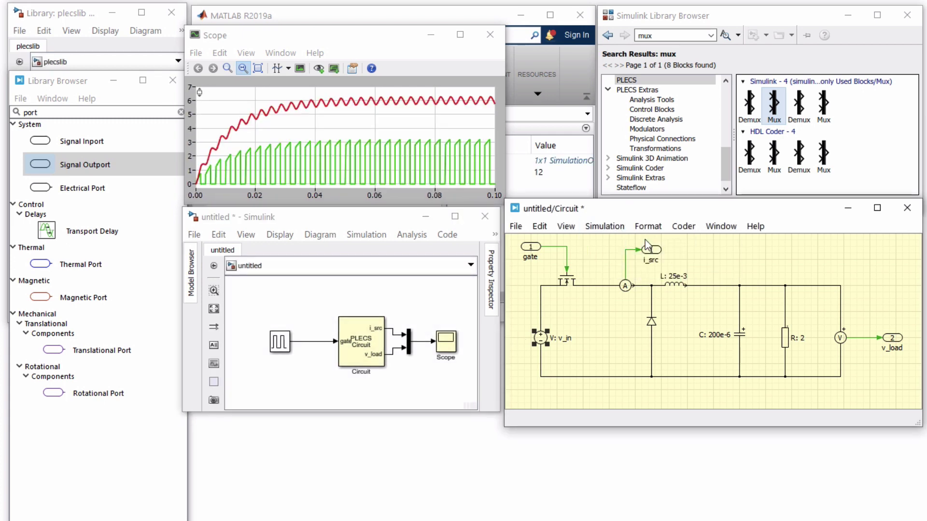
pyautogui.click(474, 131)
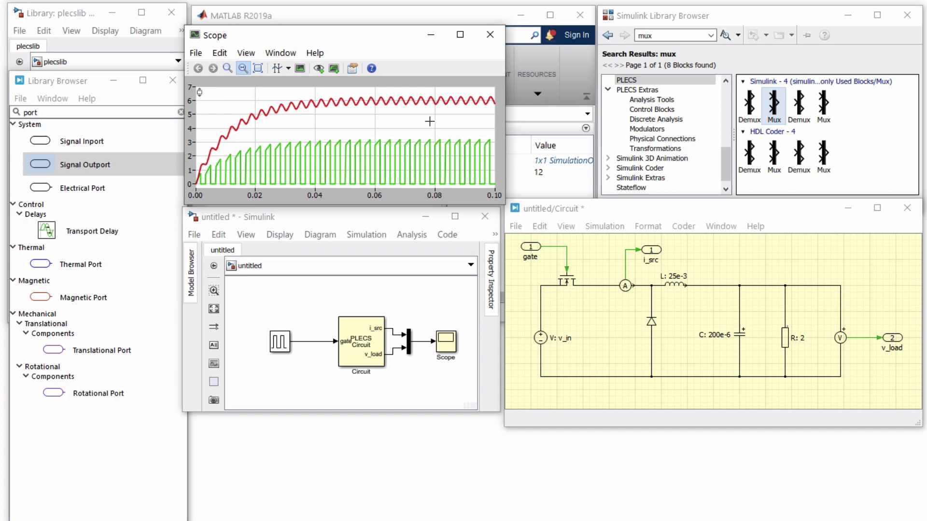
pyautogui.moveTo(429, 121); pyautogui.dragTo(502, 133)
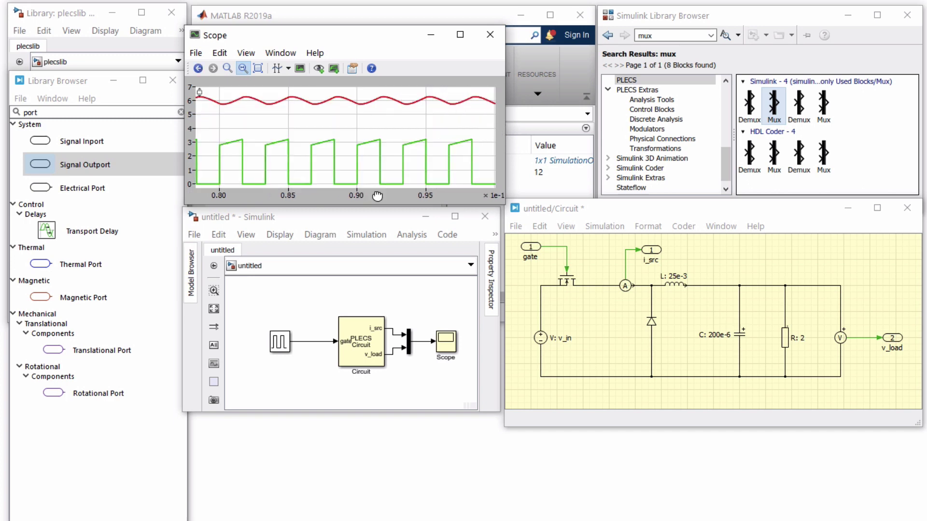
pyautogui.moveTo(378, 197); pyautogui.dragTo(457, 198)
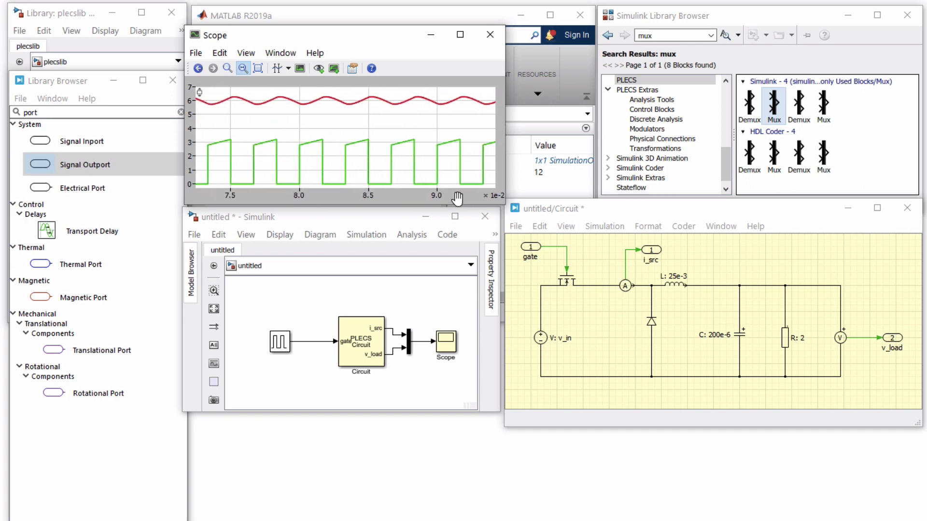
# Add cursor Min and Max readouts, zoom vertically on the red ripple, and open Scope help.
pyautogui.click(276, 68)
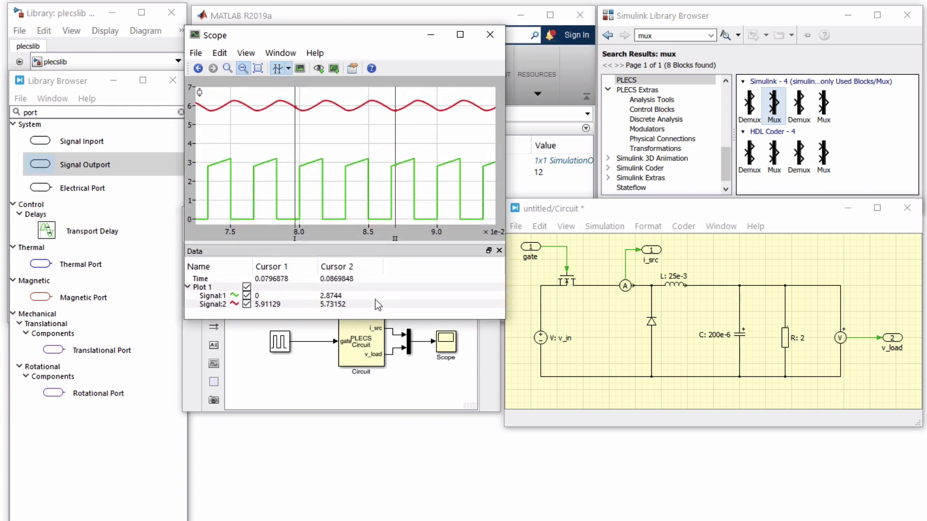
pyautogui.click(288, 69)
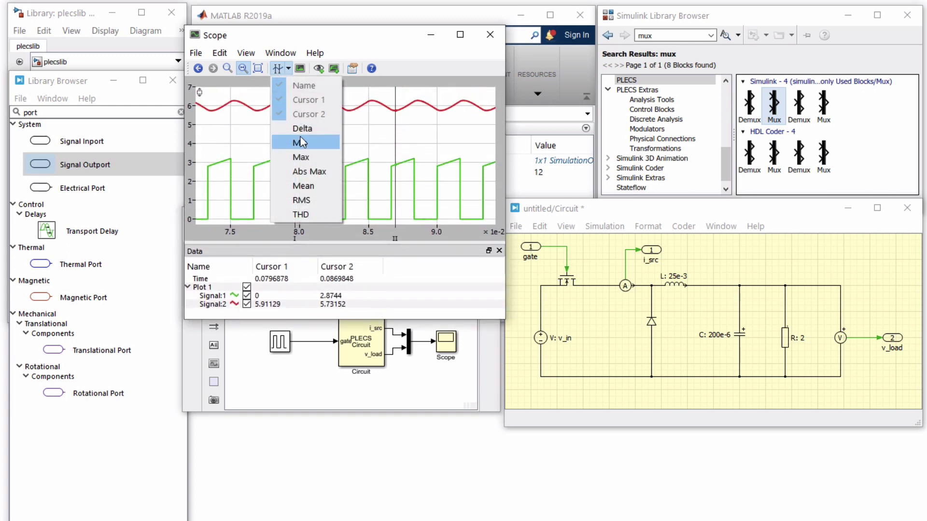
pyautogui.click(300, 141)
pyautogui.click(288, 68)
pyautogui.click(300, 157)
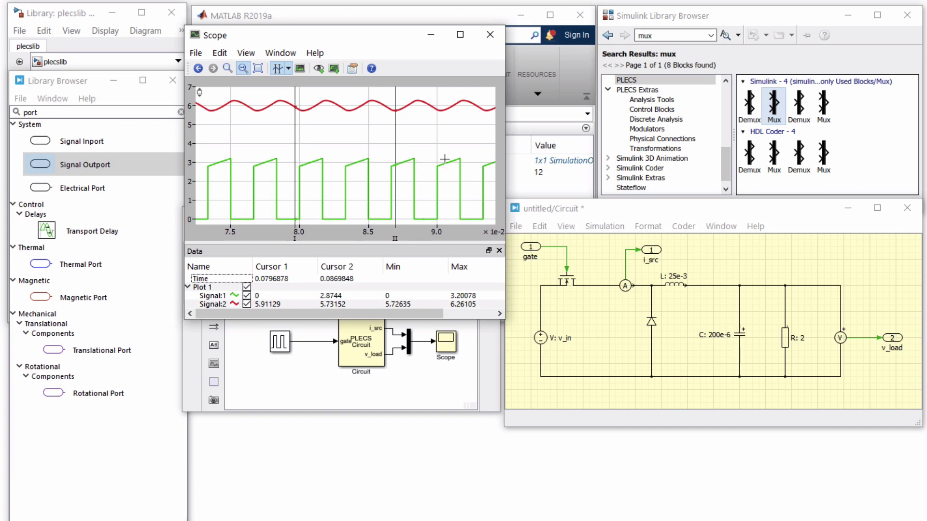
pyautogui.moveTo(466, 103); pyautogui.dragTo(465, 137)
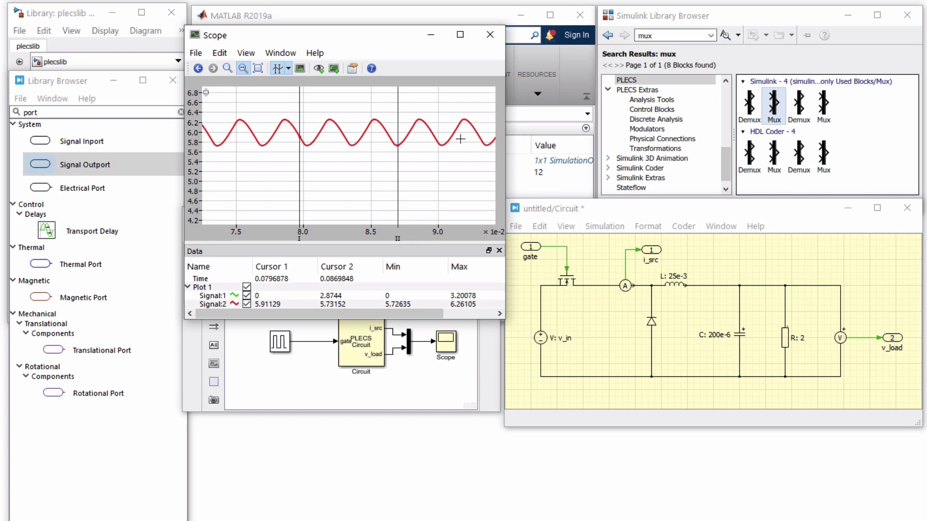
pyautogui.click(373, 69)
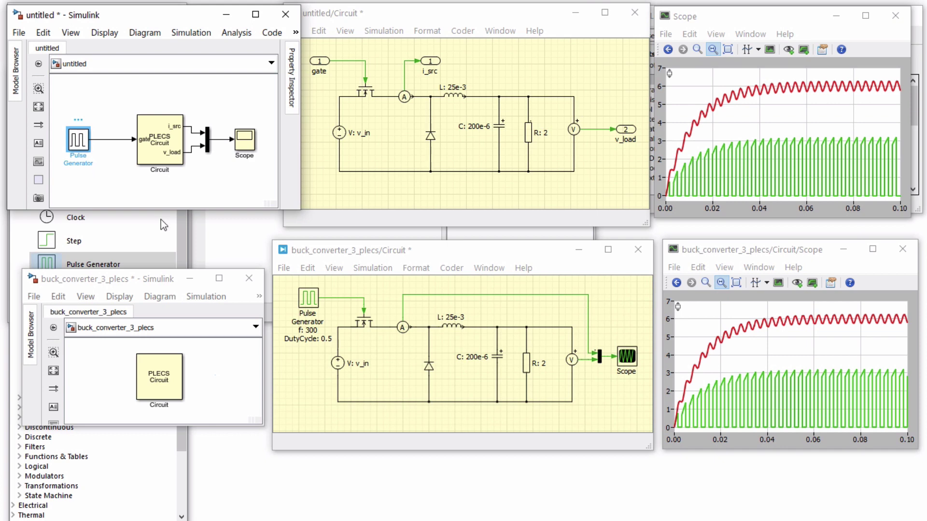
# Select the Pulse Generator block driving the Circuit in the untitled model.
pyautogui.click(302, 303)
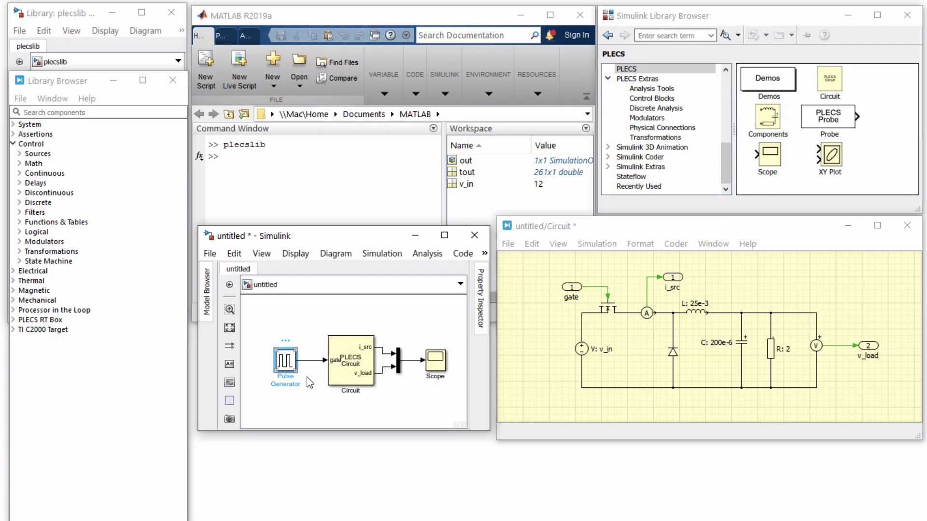
# Delete the Pulse Generator and cut the whole buck converter circuit from the PLECS canvas.
pyautogui.click(285, 361)
pyautogui.press('Delete')
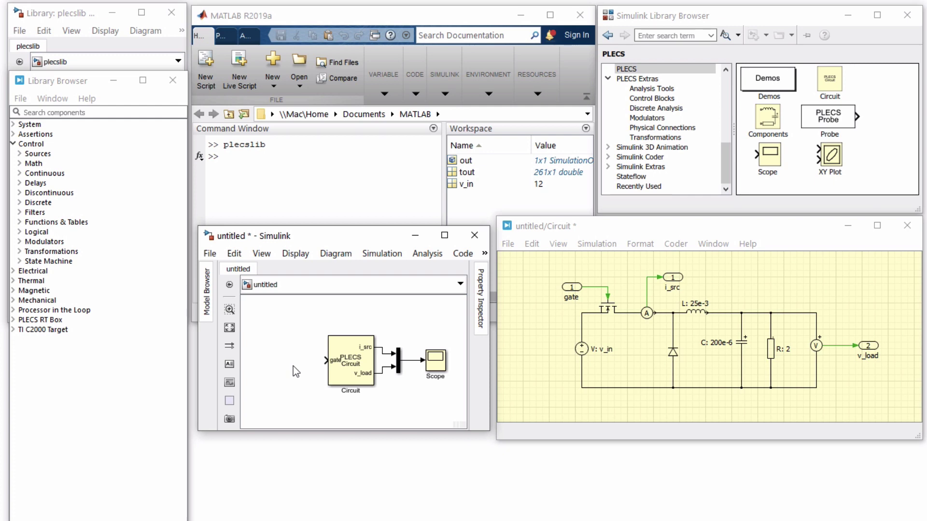
pyautogui.click(532, 344)
pyautogui.moveTo(532, 265); pyautogui.dragTo(900, 413)
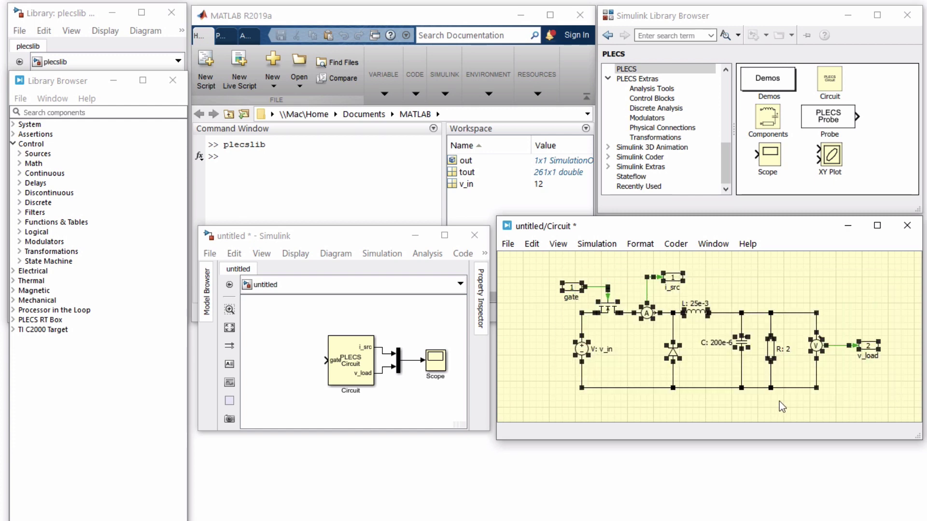
pyautogui.click(532, 244)
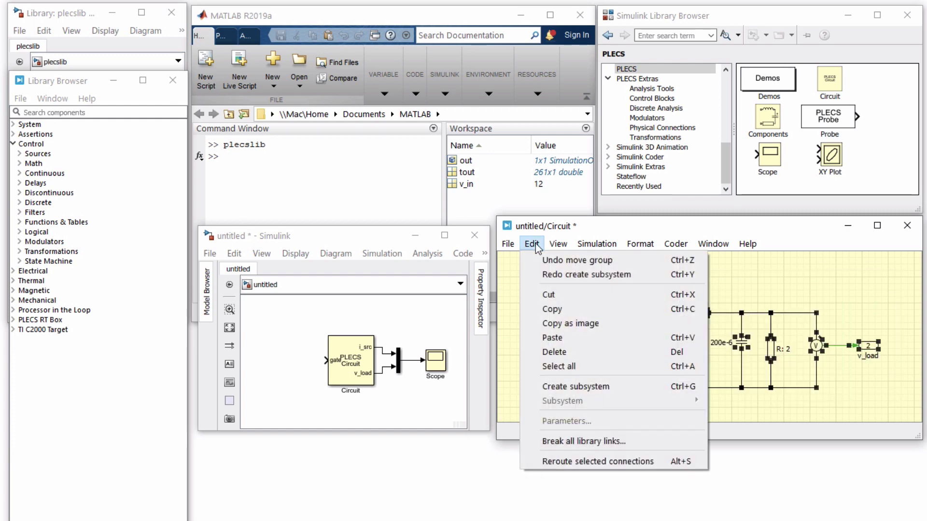
pyautogui.click(563, 293)
# Add a Subsystem block, remove its default In1/Out1 ports, and paste the circuit inside.
pyautogui.click(169, 114)
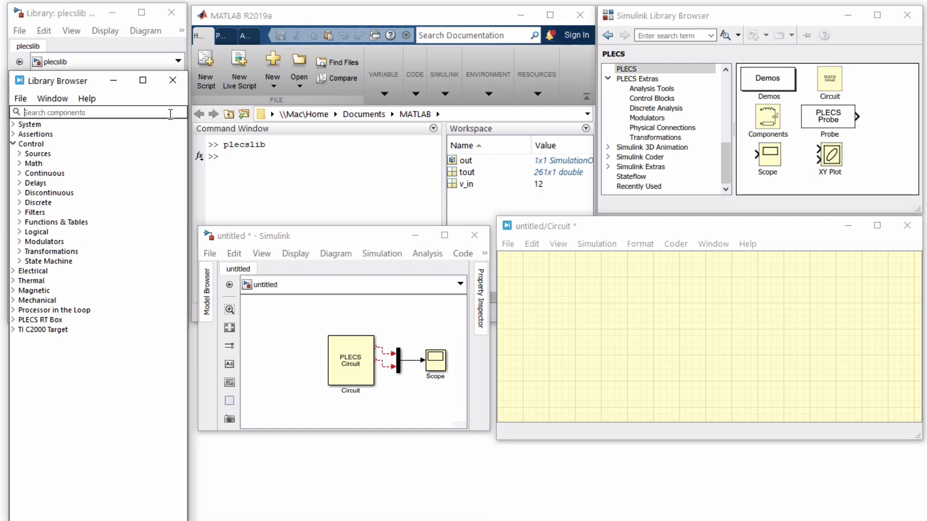
pyautogui.write('sub')
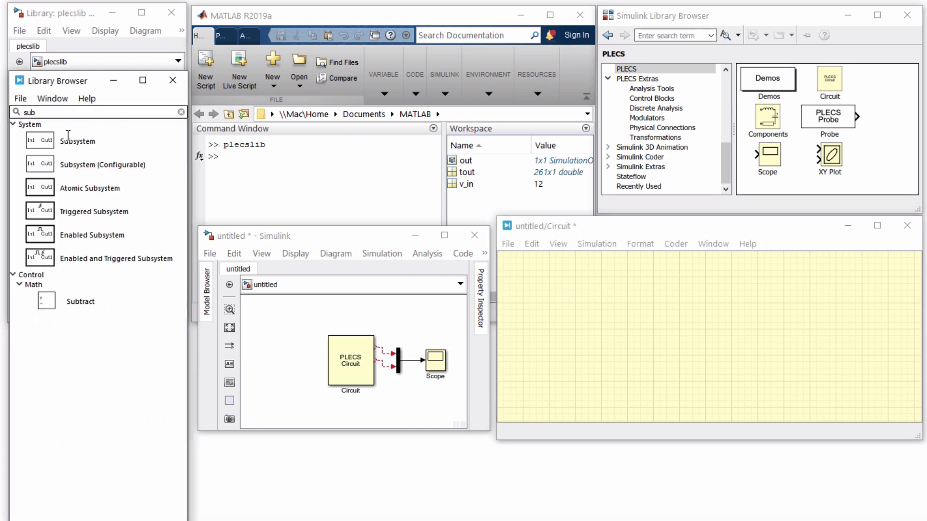
pyautogui.moveTo(42, 139); pyautogui.dragTo(673, 316)
pyautogui.doubleClick(673, 316)
pyautogui.moveTo(314, 16); pyautogui.dragTo(457, 68)
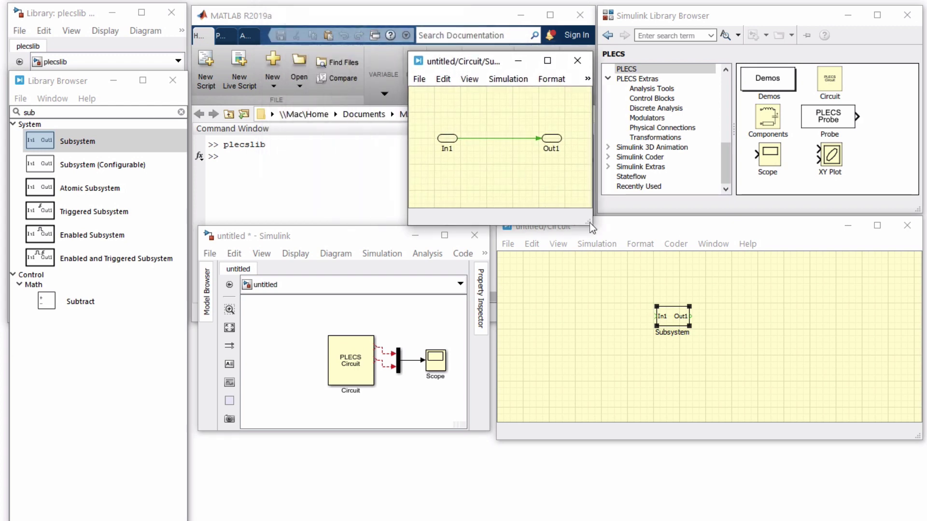
pyautogui.moveTo(591, 224); pyautogui.dragTo(699, 225)
pyautogui.moveTo(606, 166); pyautogui.dragTo(434, 123)
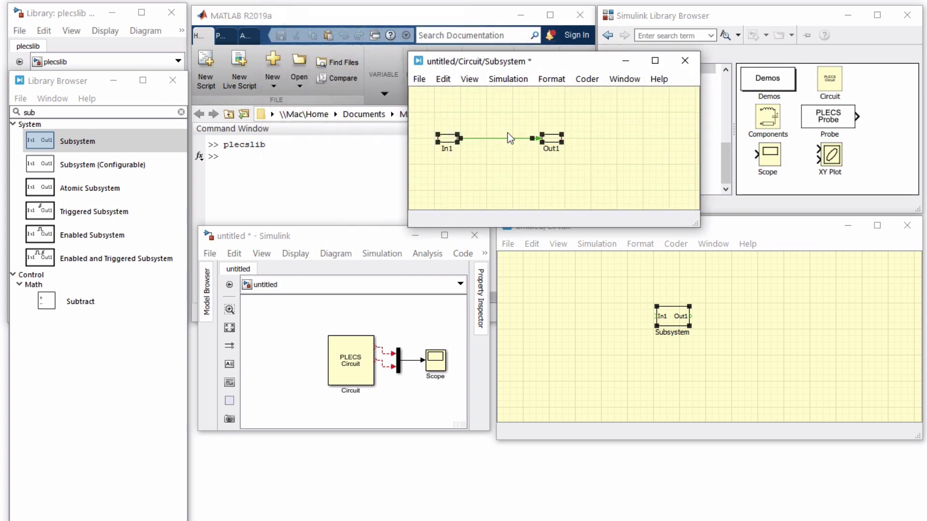
pyautogui.press('Delete')
pyautogui.click(444, 80)
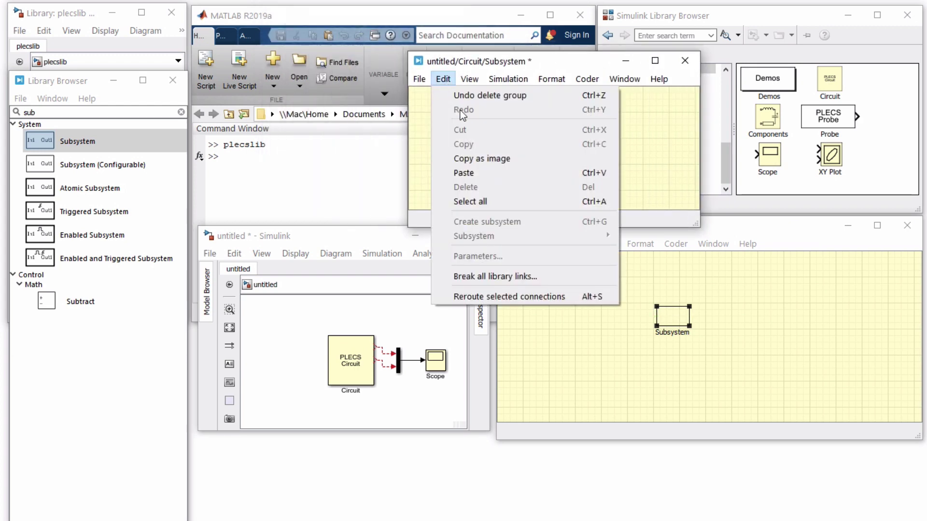
pyautogui.click(497, 169)
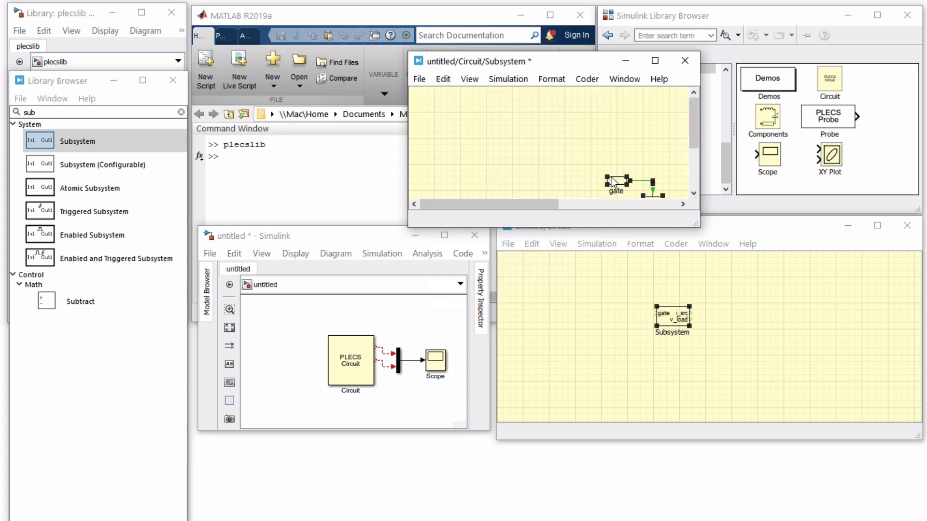
pyautogui.moveTo(614, 180); pyautogui.dragTo(434, 102)
pyautogui.moveTo(696, 223); pyautogui.dragTo(774, 247)
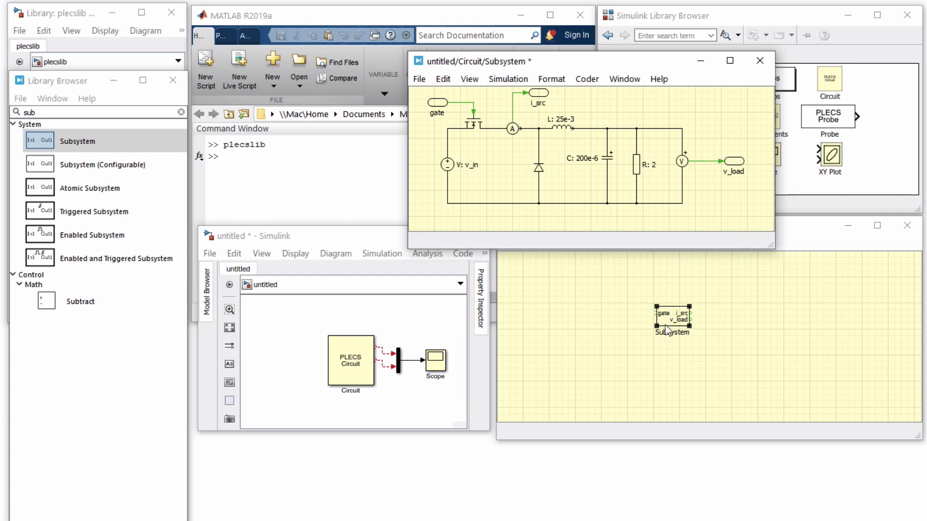
# Enlarge the subsystem block, reposition its gate and v_load terminals, and name it Plant.
pyautogui.click(680, 330)
pyautogui.moveTo(689, 327); pyautogui.dragTo(723, 346)
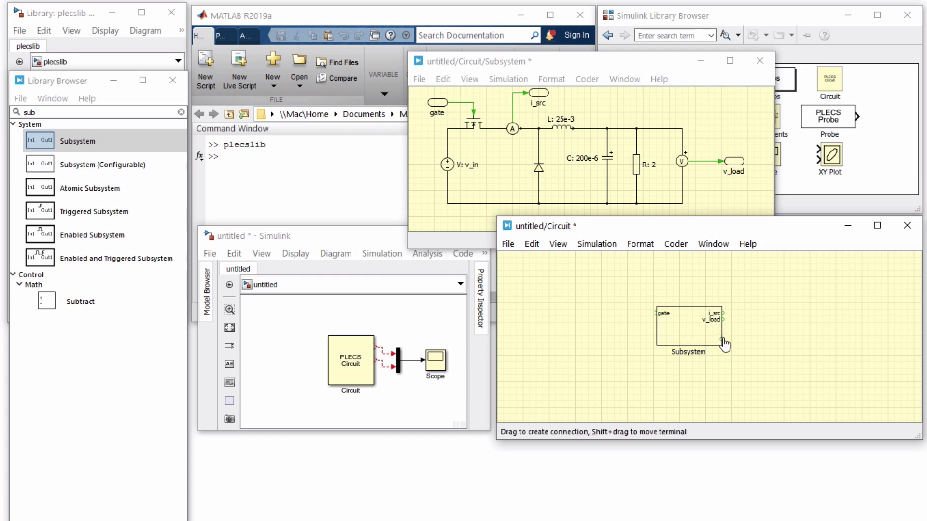
pyautogui.moveTo(722, 338); pyautogui.dragTo(723, 339)
pyautogui.moveTo(658, 320); pyautogui.dragTo(657, 337)
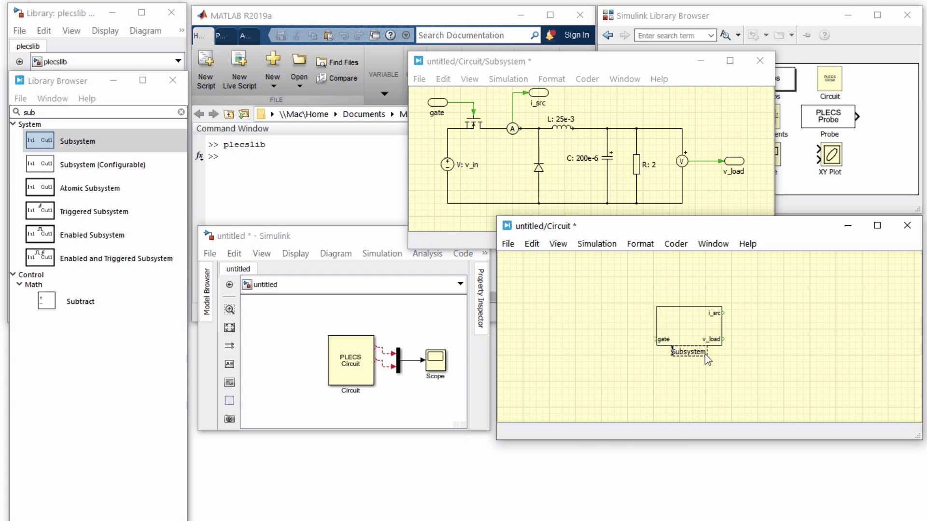
pyautogui.write('Plant')
pyautogui.click(737, 358)
pyautogui.click(615, 164)
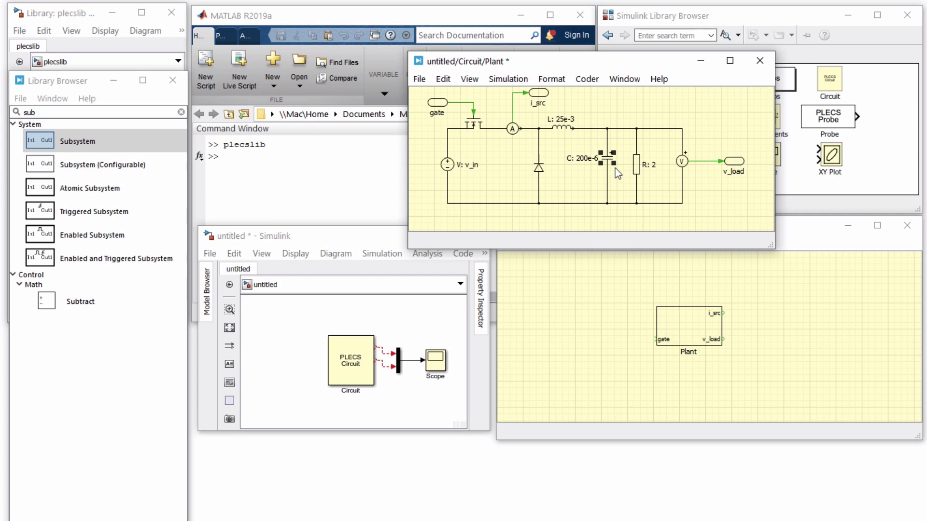
# Add a Constant block with value 6 to the left of the Plant.
pyautogui.click(159, 109)
pyautogui.write('con')
pyautogui.moveTo(46, 184); pyautogui.dragTo(556, 340)
pyautogui.doubleClick(556, 338)
pyautogui.write('6')
pyautogui.click(629, 430)
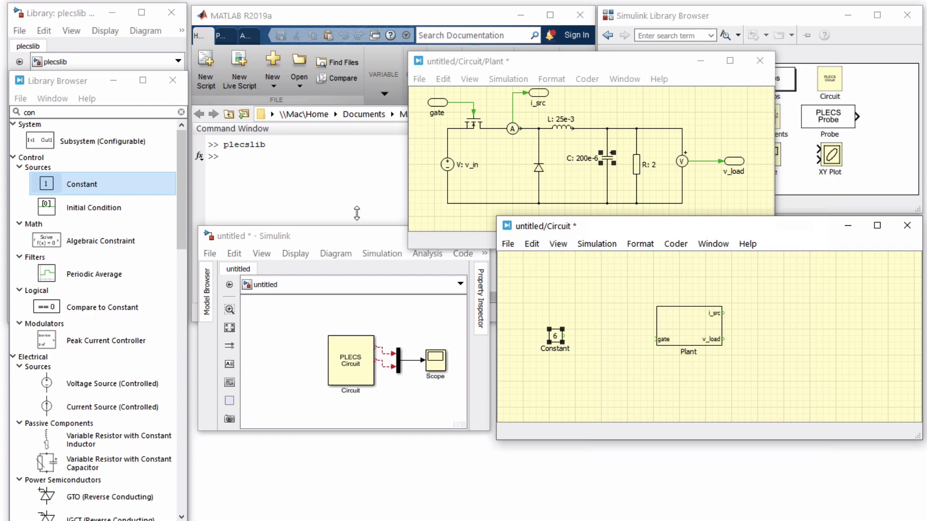
# Add a Sum block with |+- signs, fed by the Constant and the v_load feedback.
pyautogui.doubleClick(30, 112)
pyautogui.write('sum')
pyautogui.moveTo(87, 151); pyautogui.dragTo(597, 340)
pyautogui.doubleClick(598, 340)
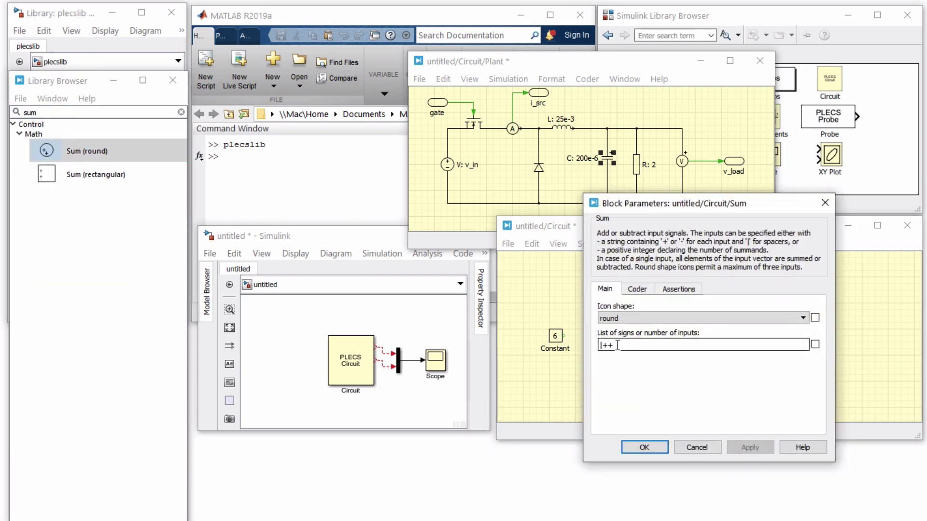
pyautogui.press('BackSpace')
pyautogui.write('-')
pyautogui.click(644, 447)
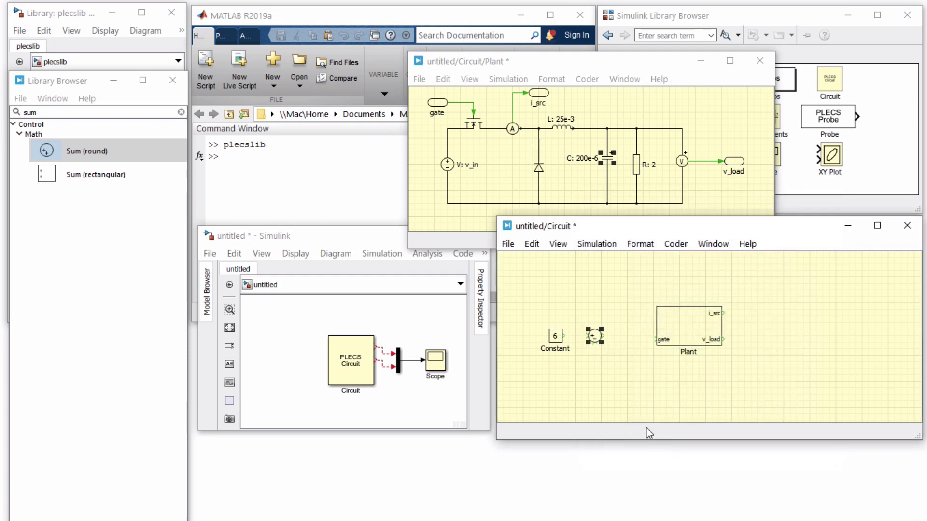
pyautogui.moveTo(587, 336); pyautogui.dragTo(724, 340)
pyautogui.moveTo(658, 352); pyautogui.dragTo(656, 372)
# Add a Relay with 0.2/-0.2 thresholds after the Sum, driving the Plant's gate.
pyautogui.doubleClick(167, 112)
pyautogui.write('rela')
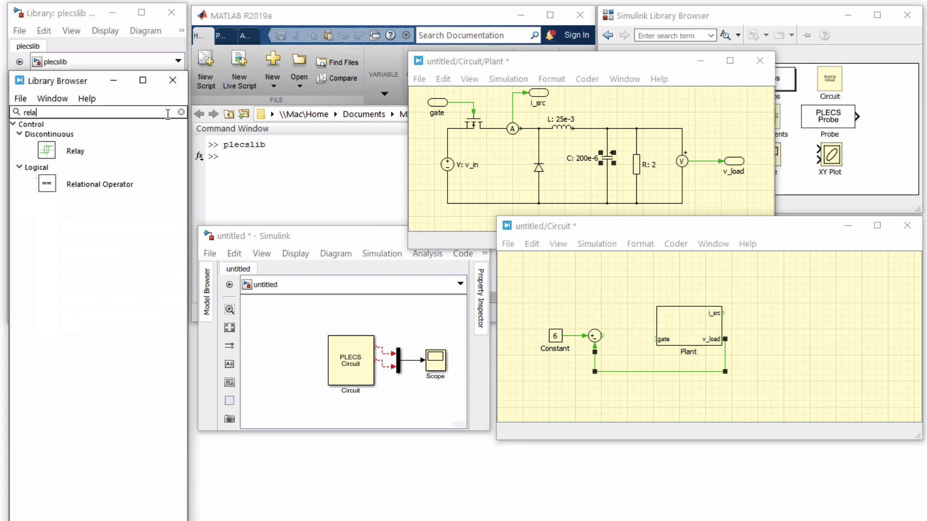
pyautogui.moveTo(46, 150); pyautogui.dragTo(628, 338)
pyautogui.doubleClick(628, 336)
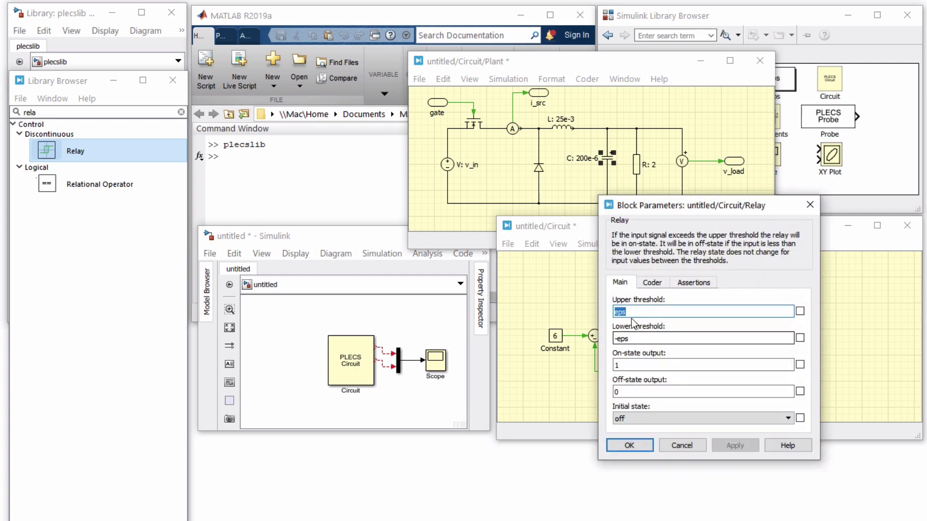
pyautogui.write('0.2')
pyautogui.click(633, 338)
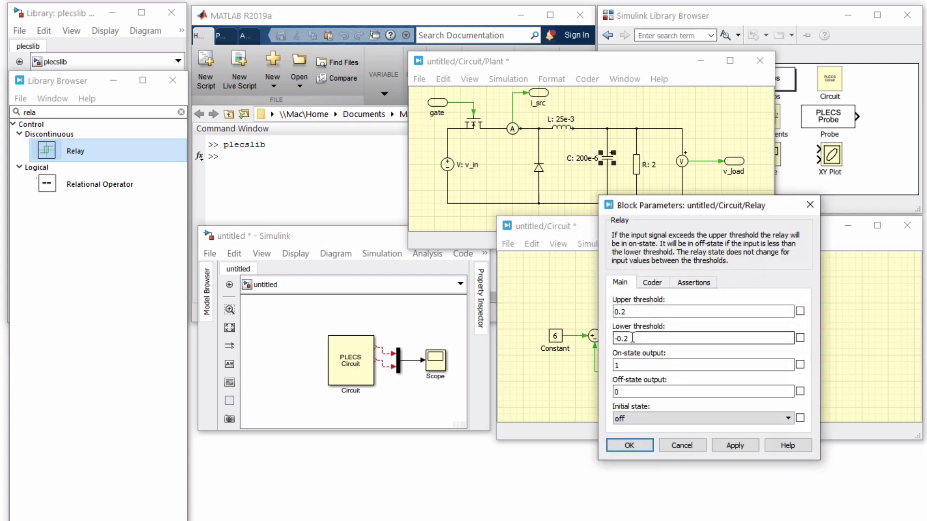
pyautogui.click(632, 444)
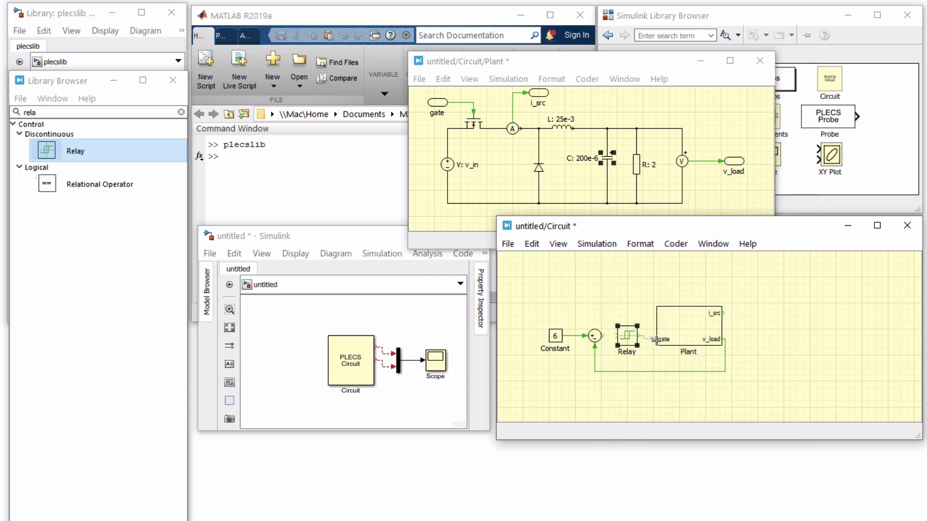
pyautogui.moveTo(658, 339); pyautogui.dragTo(658, 340)
pyautogui.moveTo(533, 304); pyautogui.dragTo(644, 369)
pyautogui.click(648, 354)
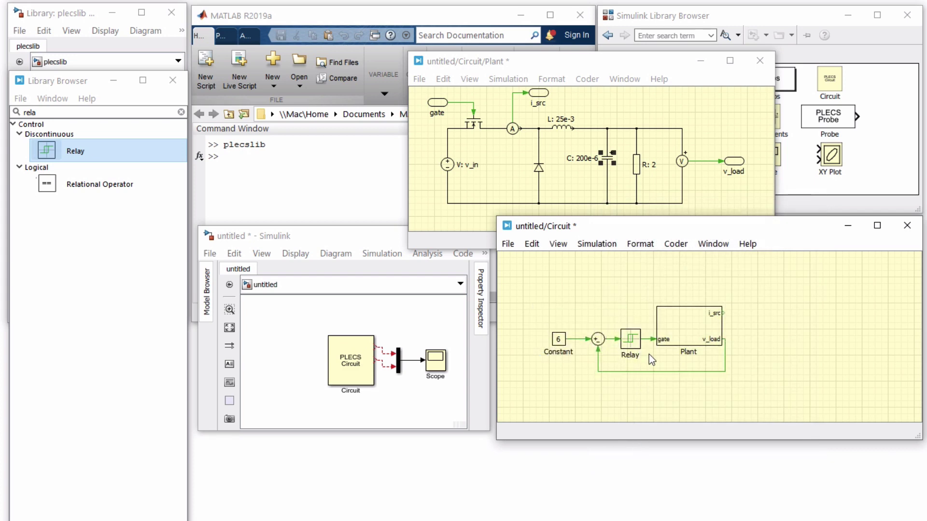
# Add a signal multiplexer with 2 inputs to the circuit.
pyautogui.doubleClick(29, 112)
pyautogui.write('mux')
pyautogui.moveTo(40, 141); pyautogui.dragTo(749, 319)
pyautogui.doubleClick(752, 323)
pyautogui.write('2')
pyautogui.press('Return')
# Place a PLECS Scope next to the multiplexer and select the old Simulink Mux and Scope.
pyautogui.doubleClick(29, 112)
pyautogui.write('sco')
pyautogui.moveTo(40, 141); pyautogui.dragTo(788, 330)
pyautogui.moveTo(442, 392); pyautogui.dragTo(398, 349)
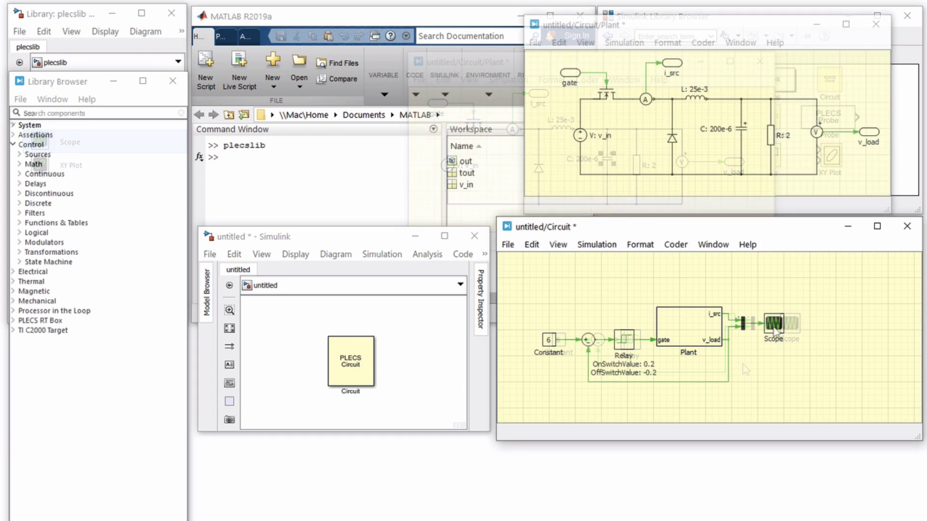
# Open the new scope, run the simulation, and select the Plant's v_in voltage source.
pyautogui.doubleClick(768, 321)
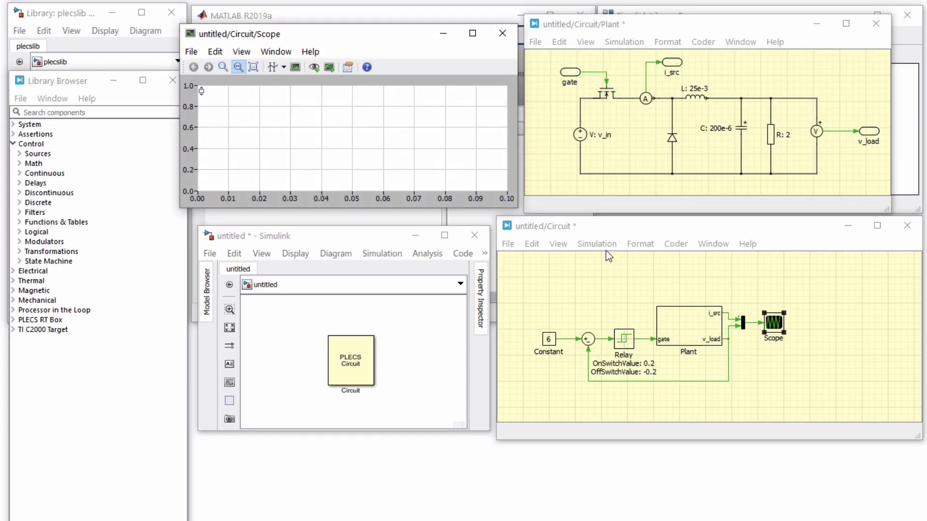
pyautogui.click(603, 247)
pyautogui.click(618, 257)
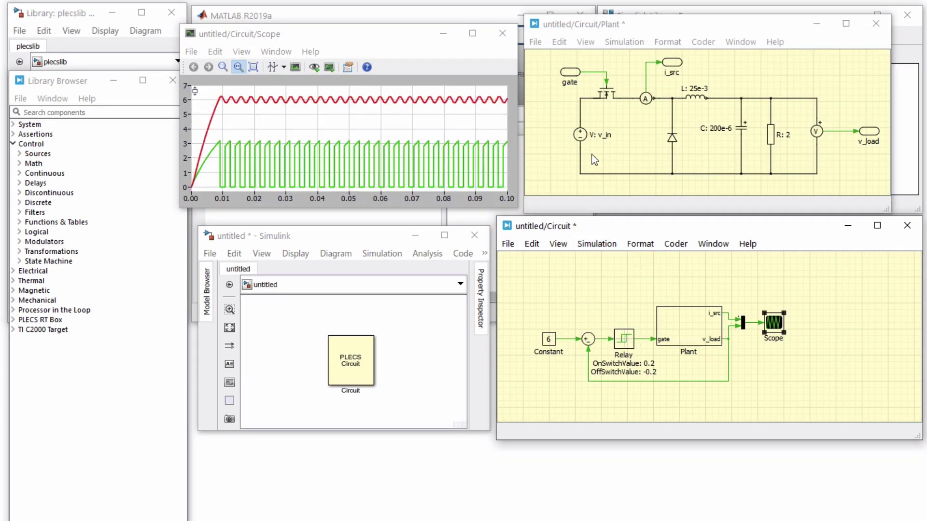
pyautogui.click(583, 137)
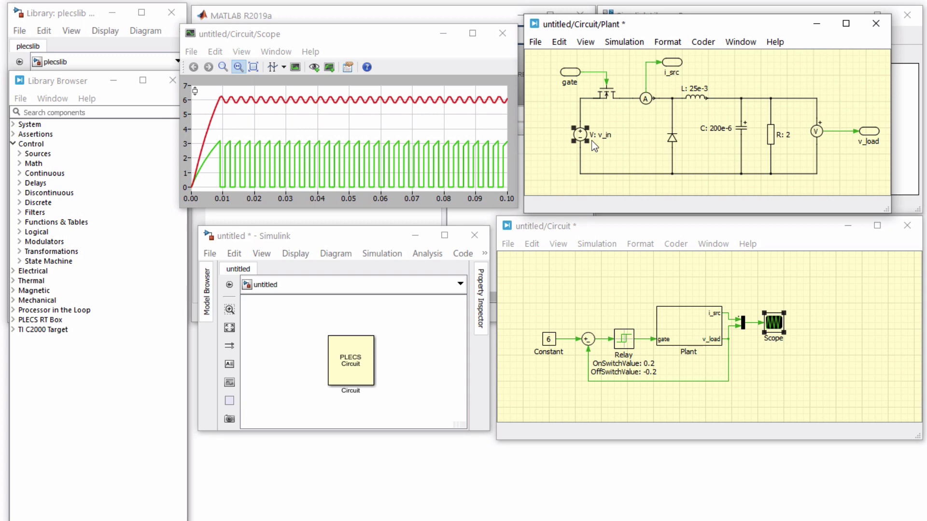
# Replace the DC source with a controlled voltage source fed by a new v_in input port.
pyautogui.press('Delete')
pyautogui.click(140, 111)
pyautogui.write('contr')
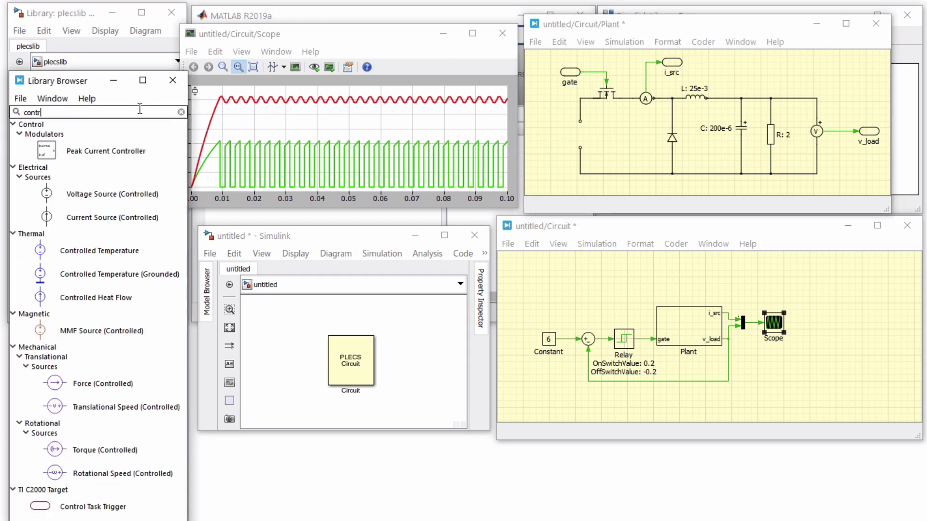
pyautogui.moveTo(110, 193); pyautogui.dragTo(580, 135)
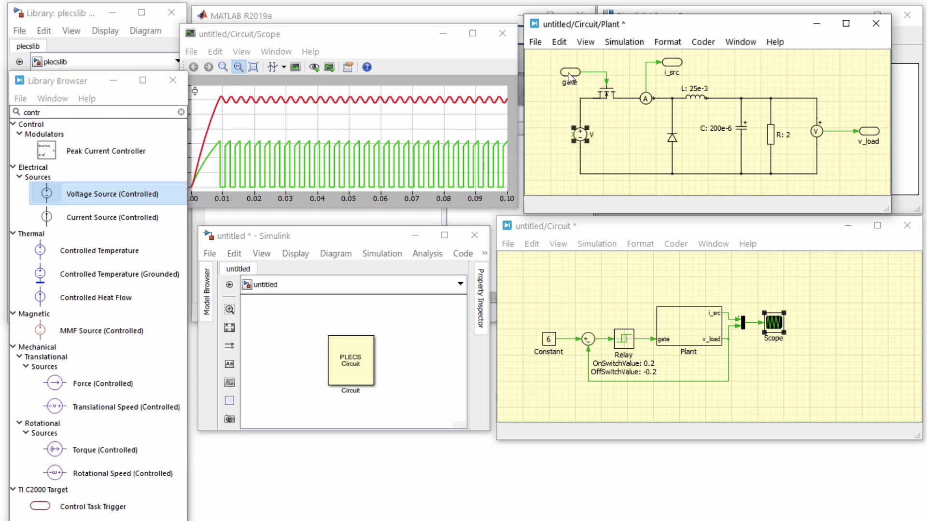
pyautogui.moveTo(563, 84); pyautogui.dragTo(574, 134)
pyautogui.doubleClick(536, 145)
pyautogui.write('v_in')
pyautogui.click(558, 160)
# Add a Step block stepping from 12 to 8 at 0.05 s.
pyautogui.doubleClick(162, 112)
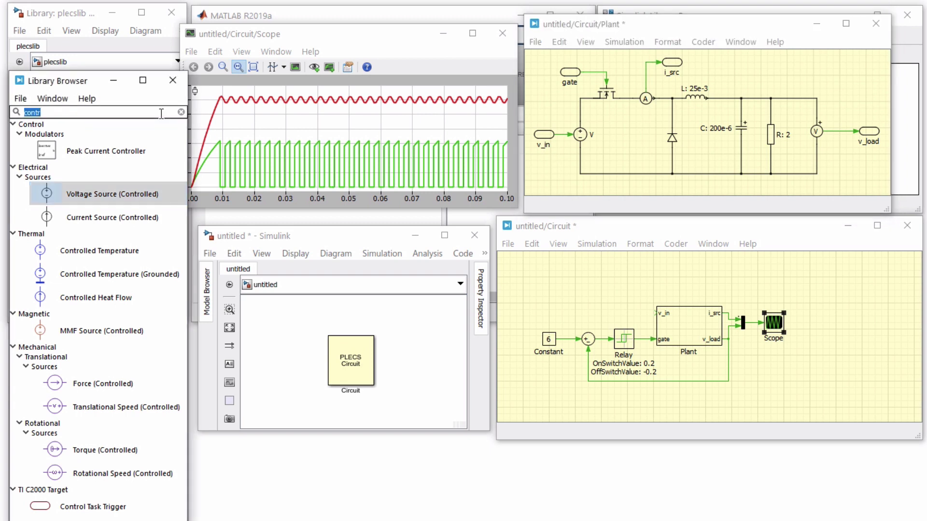
pyautogui.write('ste')
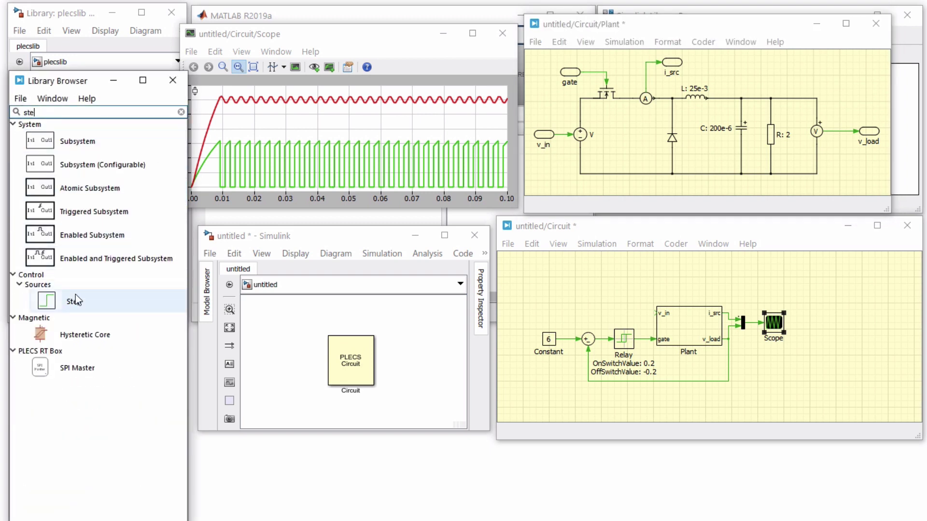
pyautogui.moveTo(46, 301); pyautogui.dragTo(599, 312)
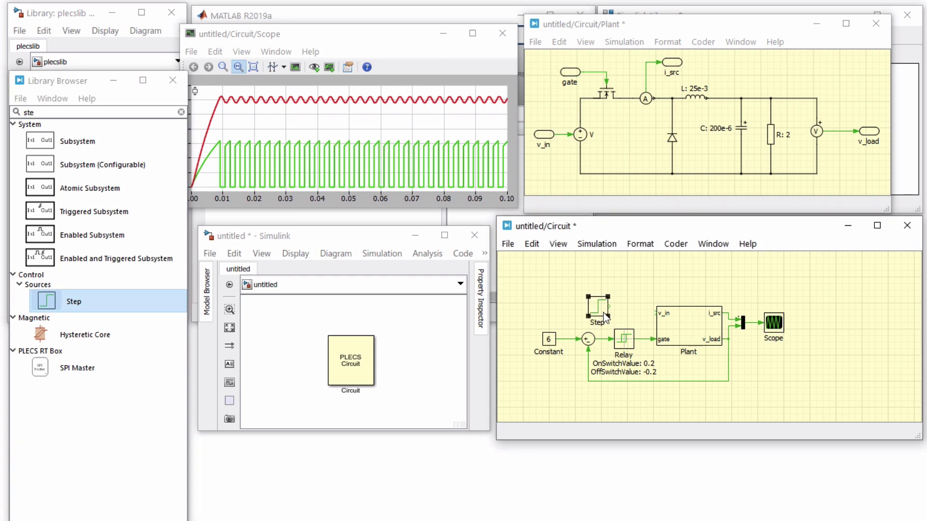
pyautogui.doubleClick(606, 316)
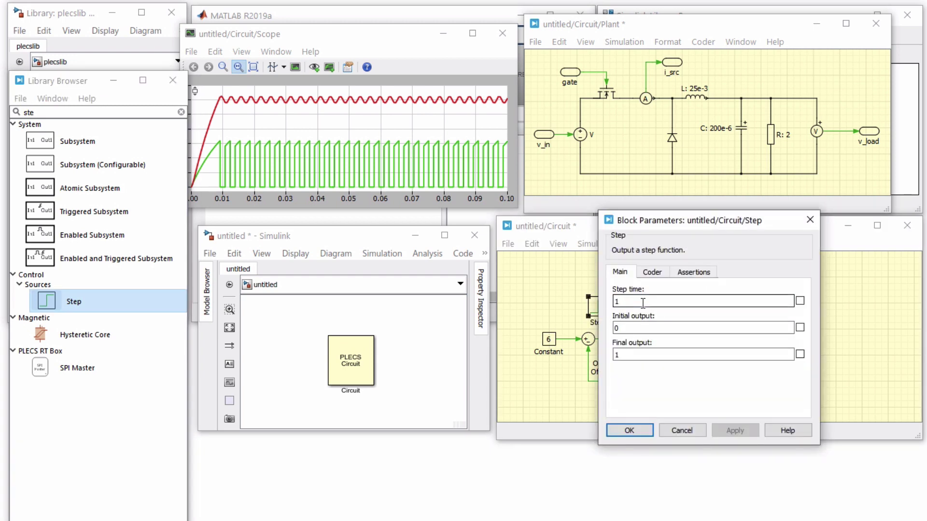
pyautogui.write('0.05')
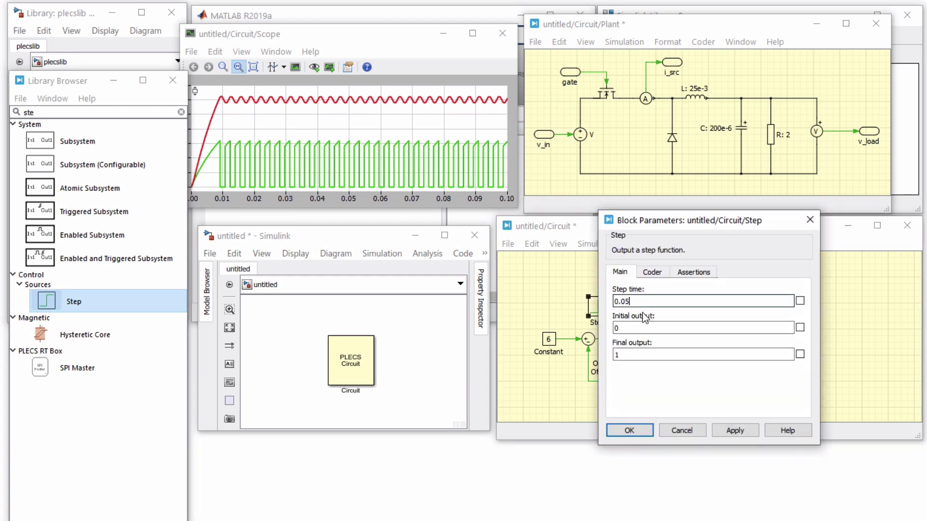
pyautogui.click(643, 327)
pyautogui.write('12')
pyautogui.click(644, 348)
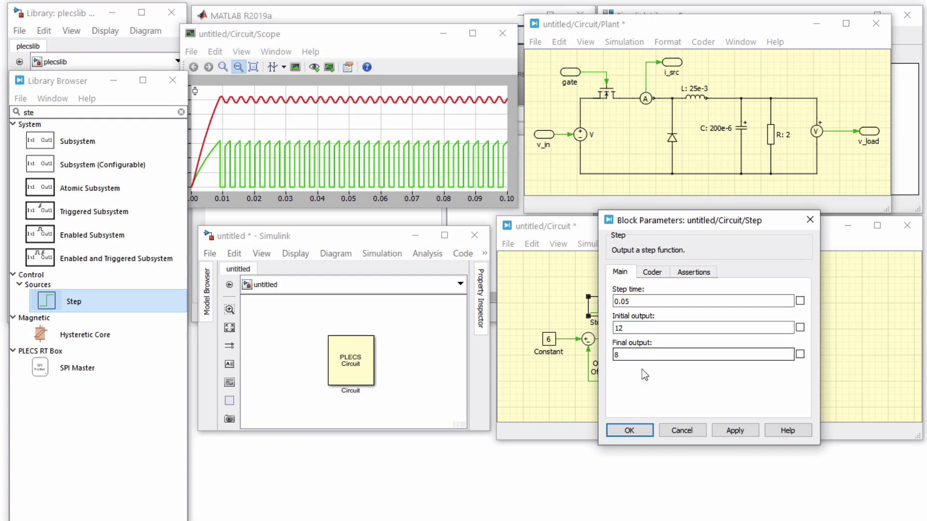
pyautogui.click(629, 430)
# Wire the Step to the Plant's v_in and start the simulation.
pyautogui.moveTo(610, 308); pyautogui.dragTo(657, 313)
pyautogui.click(597, 244)
pyautogui.click(614, 261)
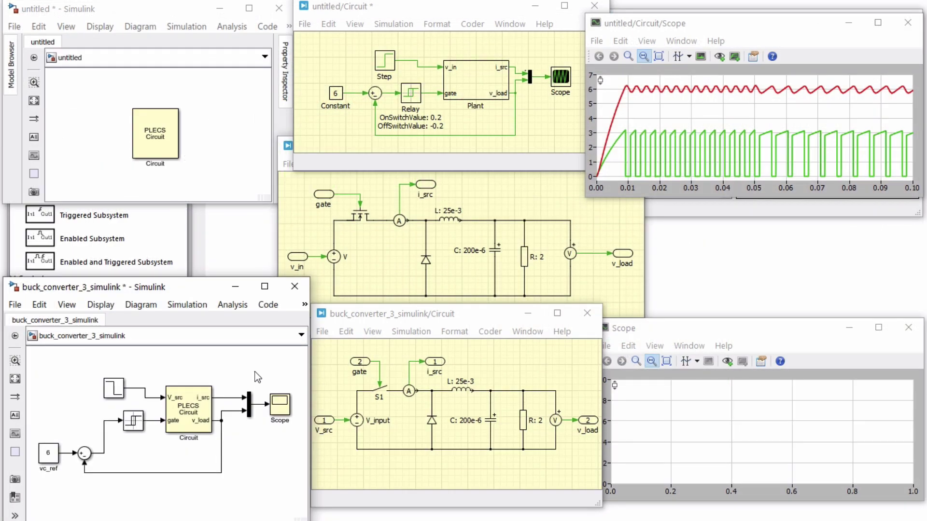
# Simulate buck_converter_3_simulink and bring its Scope window to the front.
pyautogui.click(407, 333)
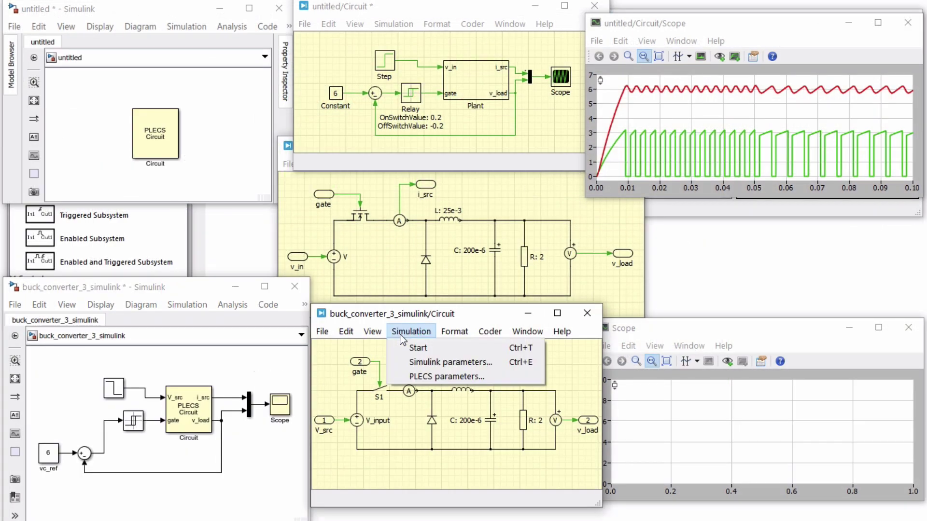
pyautogui.click(425, 348)
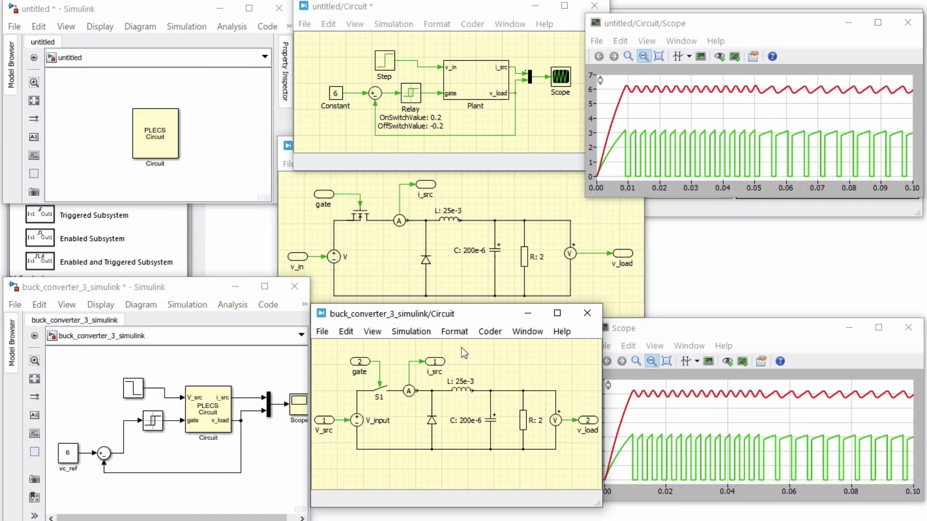
pyautogui.click(814, 402)
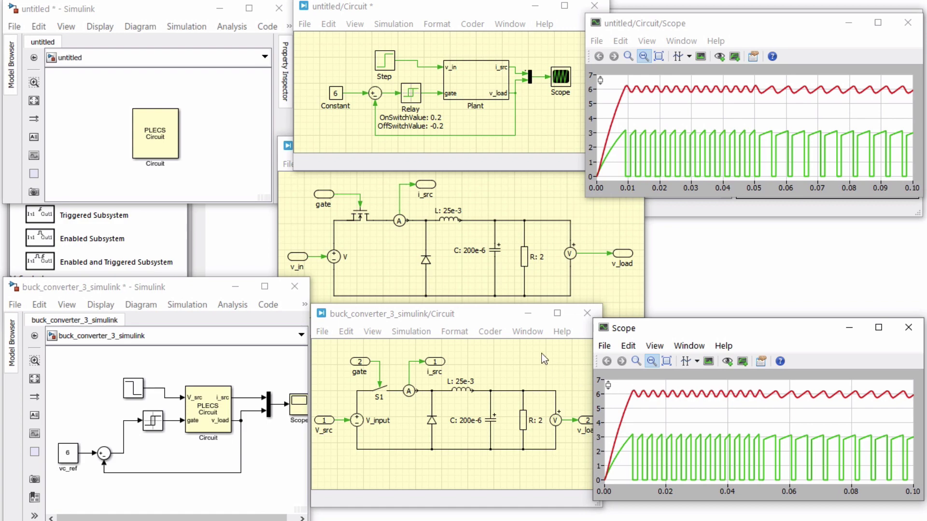
# Open the Demo Model Library and the Double Fed Induction Generator demo model's circuit.
pyautogui.click(530, 332)
pyautogui.click(573, 402)
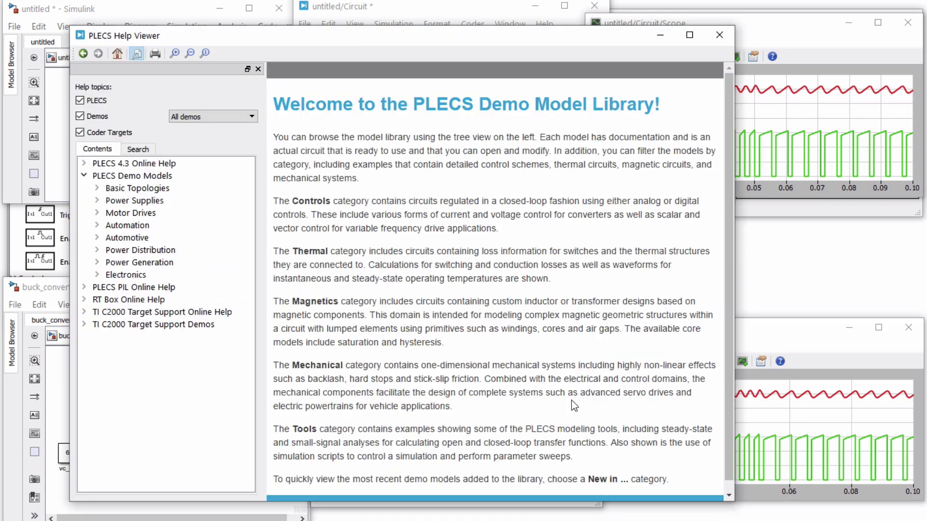
pyautogui.click(98, 262)
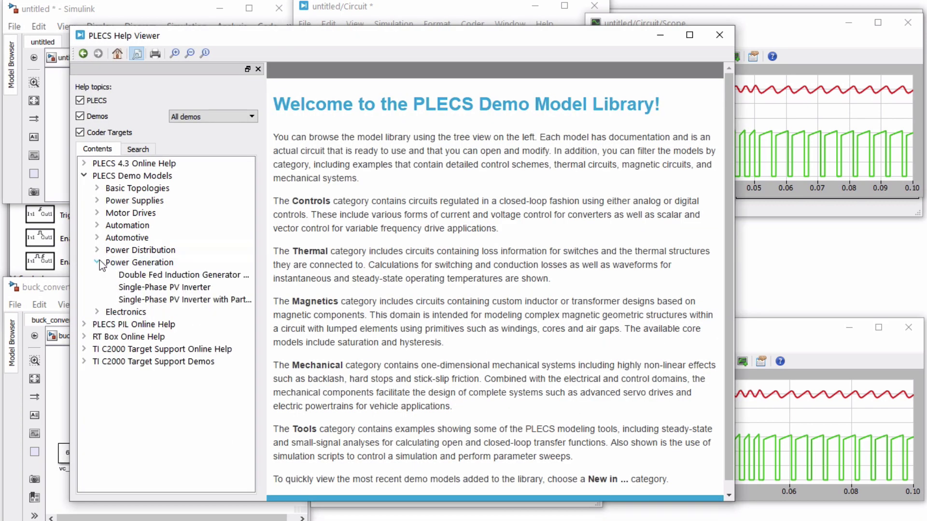
pyautogui.click(131, 274)
pyautogui.scroll(-3, 412, 304)
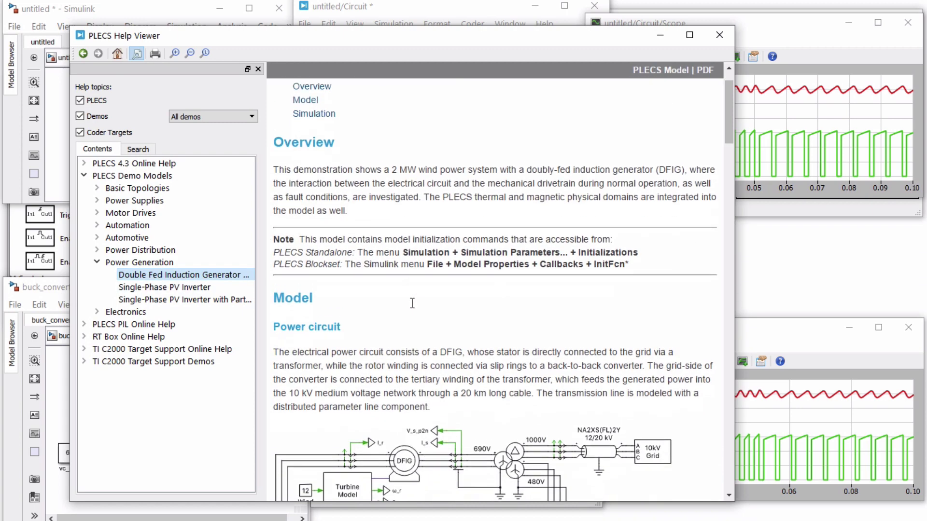
pyautogui.scroll(-5, 412, 303)
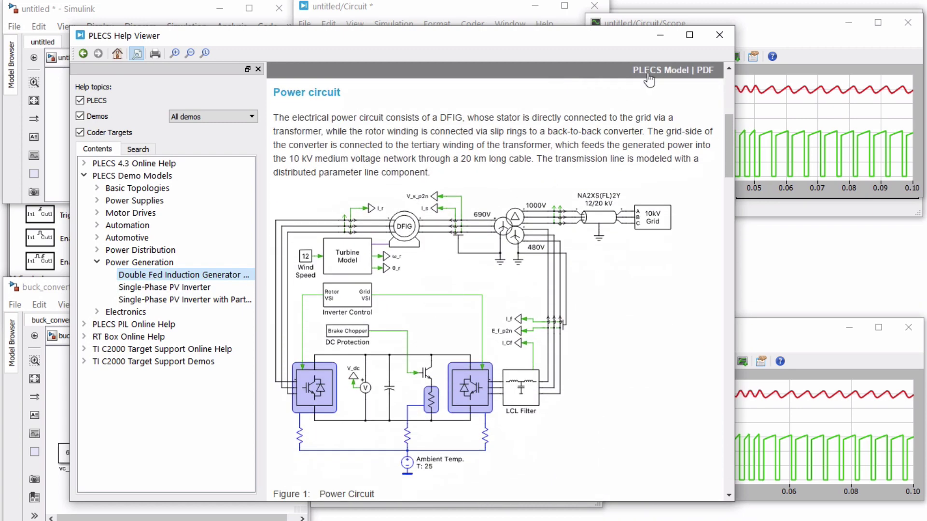
pyautogui.click(649, 76)
pyautogui.doubleClick(293, 175)
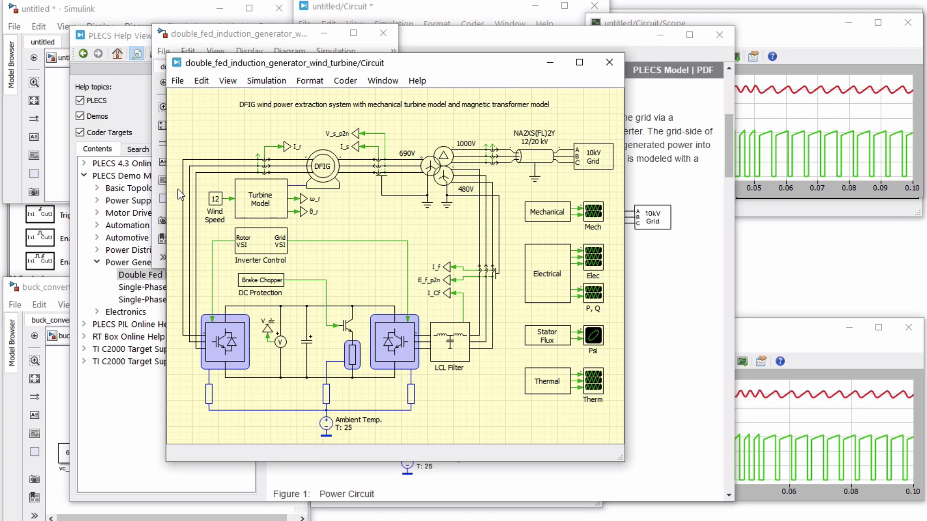
# Back on the library overview, expand the Basic Topologies, Power Supplies and Motor Drives demos.
pyautogui.click(110, 175)
pyautogui.click(97, 188)
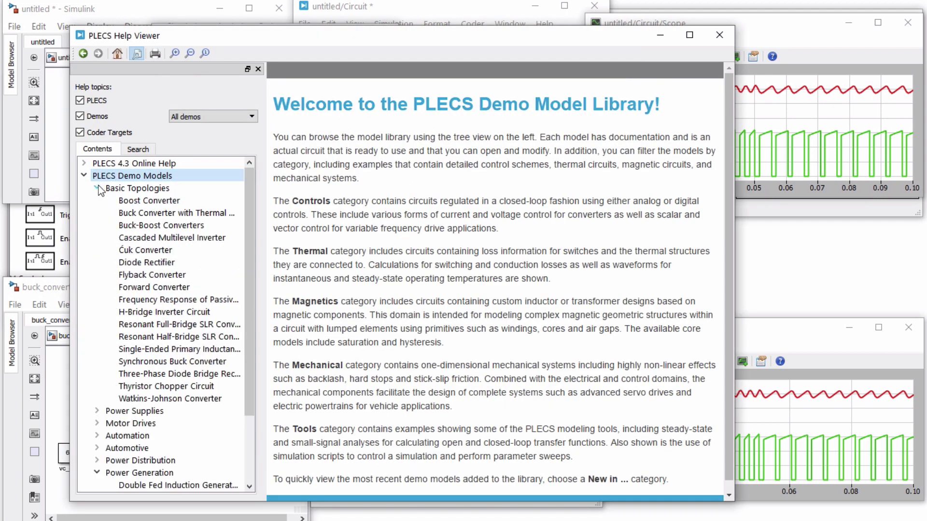
pyautogui.click(97, 410)
pyautogui.scroll(-4, 96, 405)
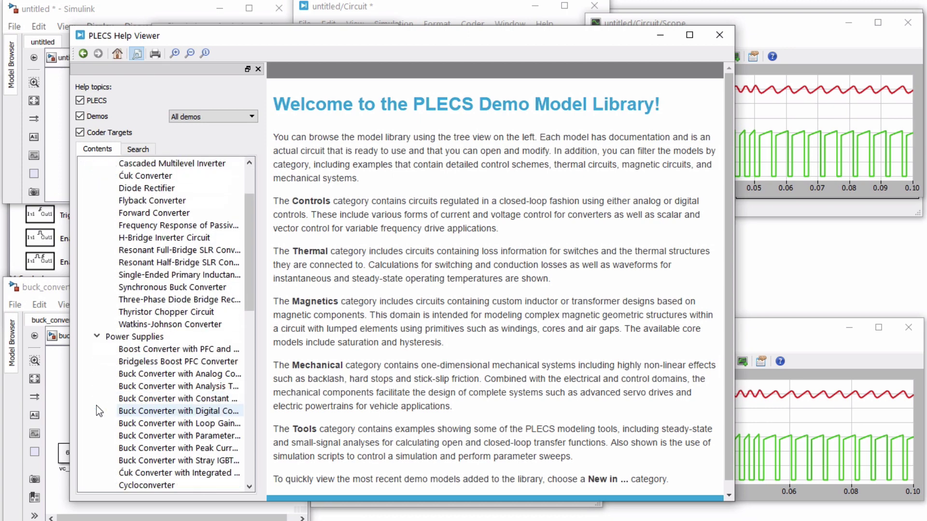
pyautogui.scroll(-6, 99, 411)
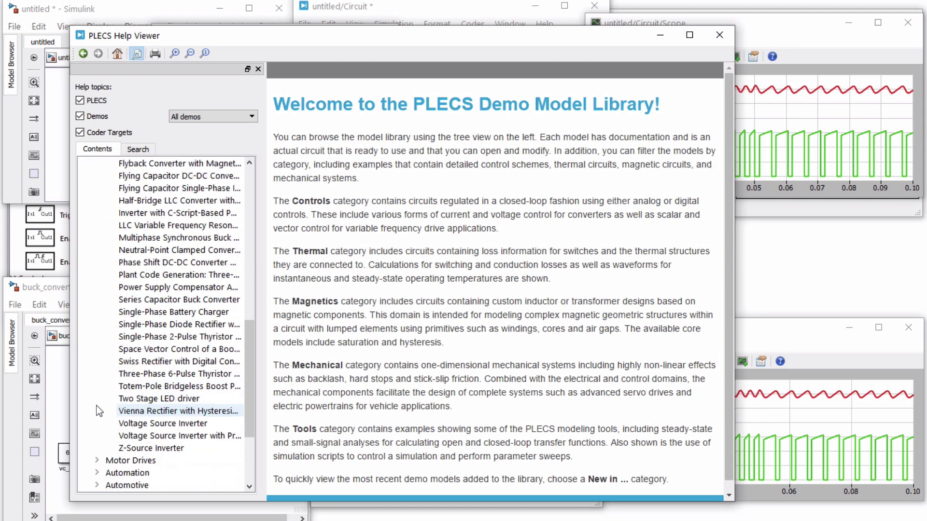
pyautogui.click(97, 449)
pyautogui.scroll(-5, 95, 448)
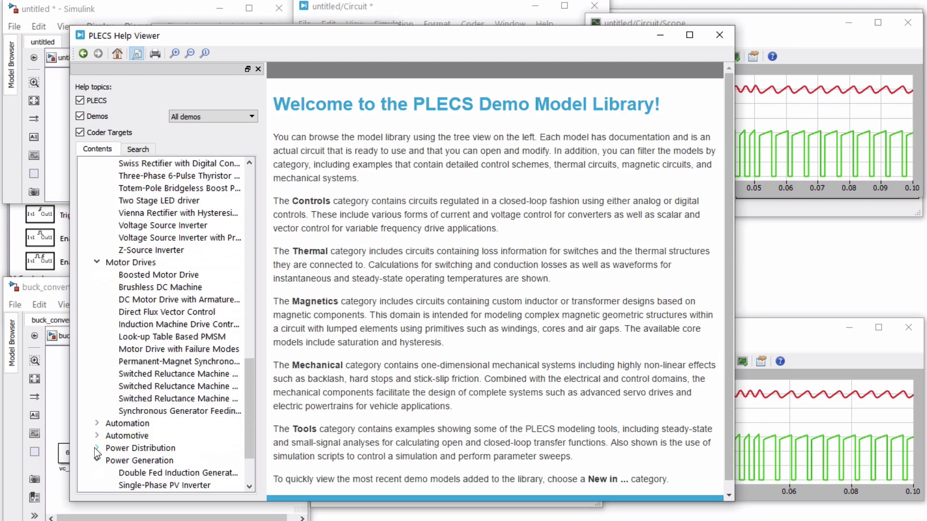
# Expand the Automation, Automotive, Power Distribution, Power Generation and Electronics demos, then open plexim.com.
pyautogui.click(97, 423)
pyautogui.scroll(-1, 97, 425)
pyautogui.click(98, 425)
pyautogui.scroll(-1, 99, 427)
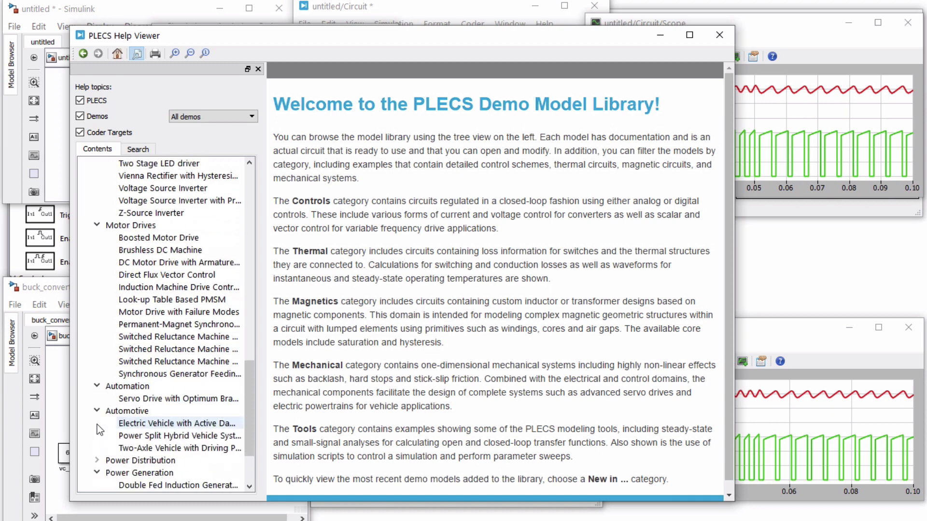
pyautogui.click(112, 461)
pyautogui.scroll(-2, 112, 460)
pyautogui.click(112, 461)
pyautogui.scroll(-1, 109, 459)
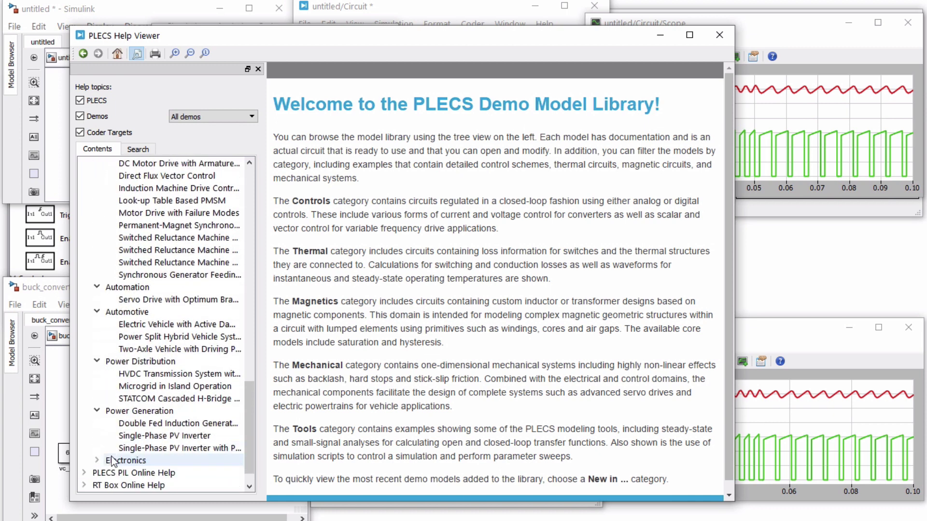
pyautogui.click(100, 460)
pyautogui.scroll(-1, 103, 463)
pyautogui.scroll(-1, 103, 462)
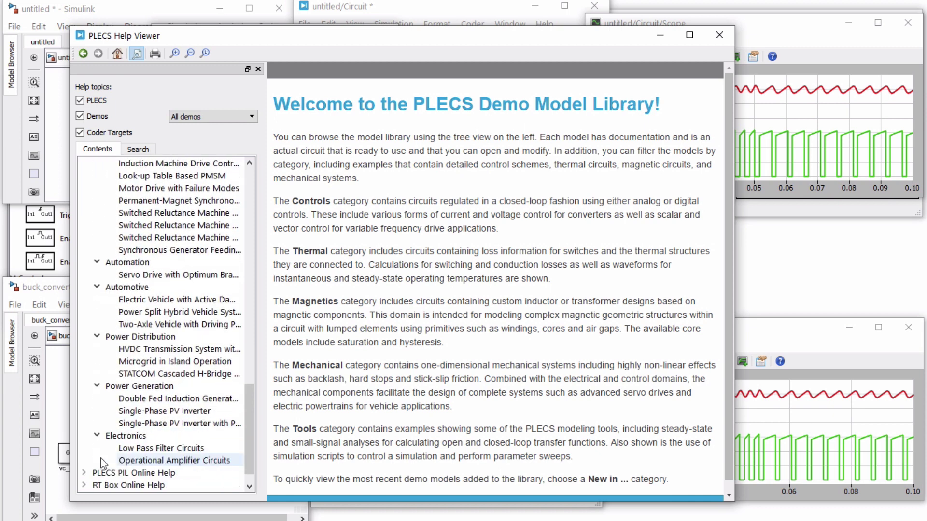
pyautogui.click(104, 473)
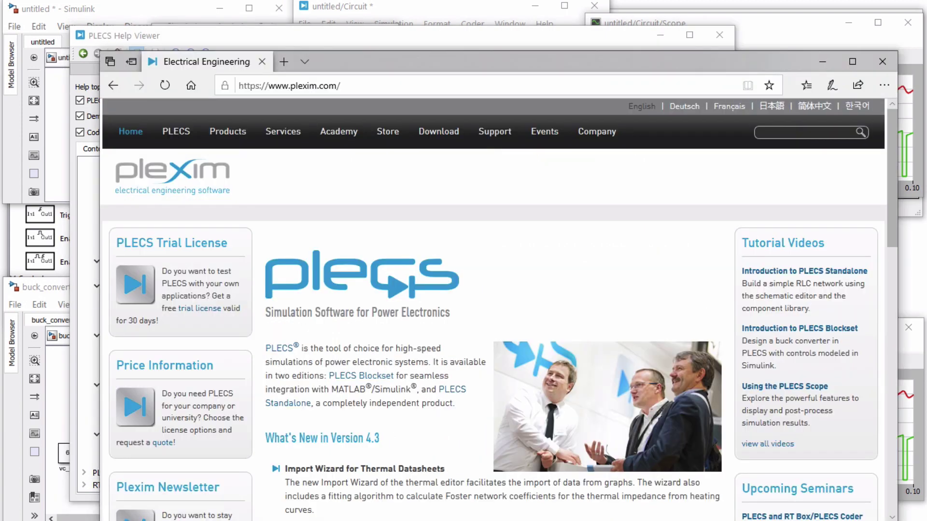